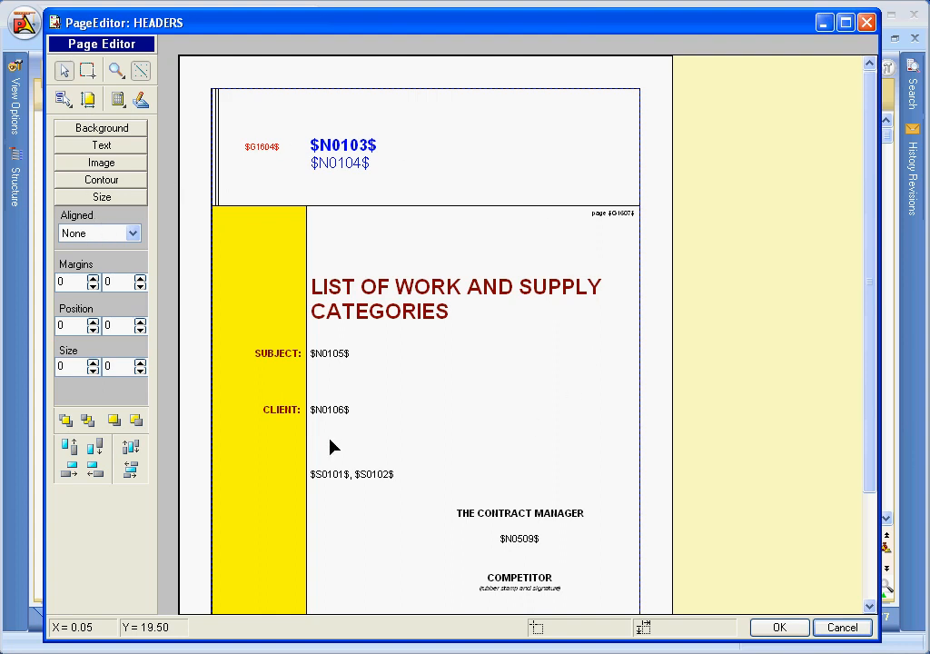
Reduce the font size of the title "LIST OF WORK AND SUPPLY CATEGORIES" to 20.
left_click(63, 99)
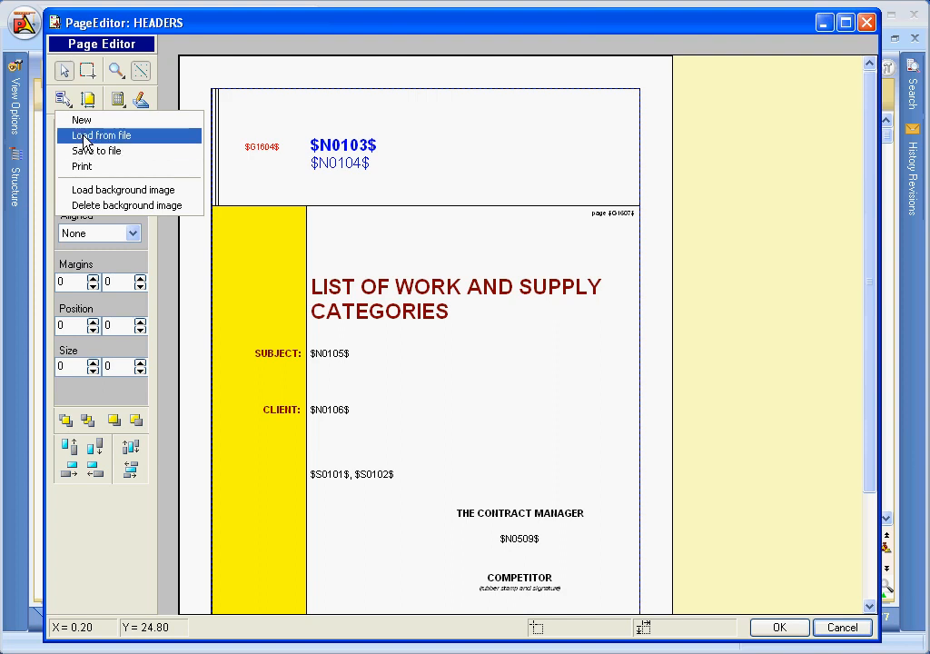
left_click(361, 303)
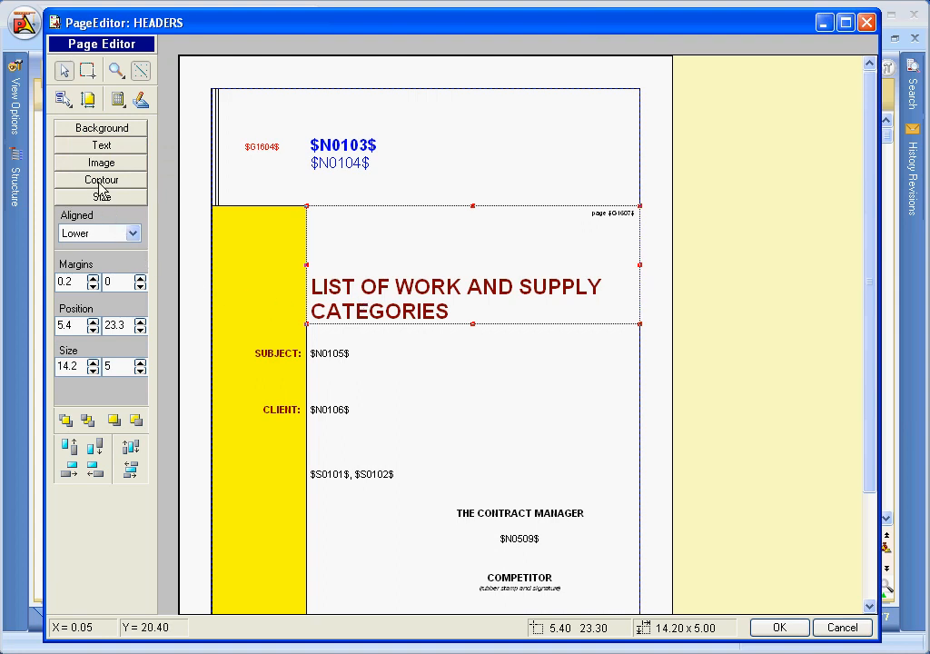
left_click(82, 147)
left_click(94, 216)
left_click(93, 216)
left_click(93, 216)
left_click(94, 216)
left_click(94, 216)
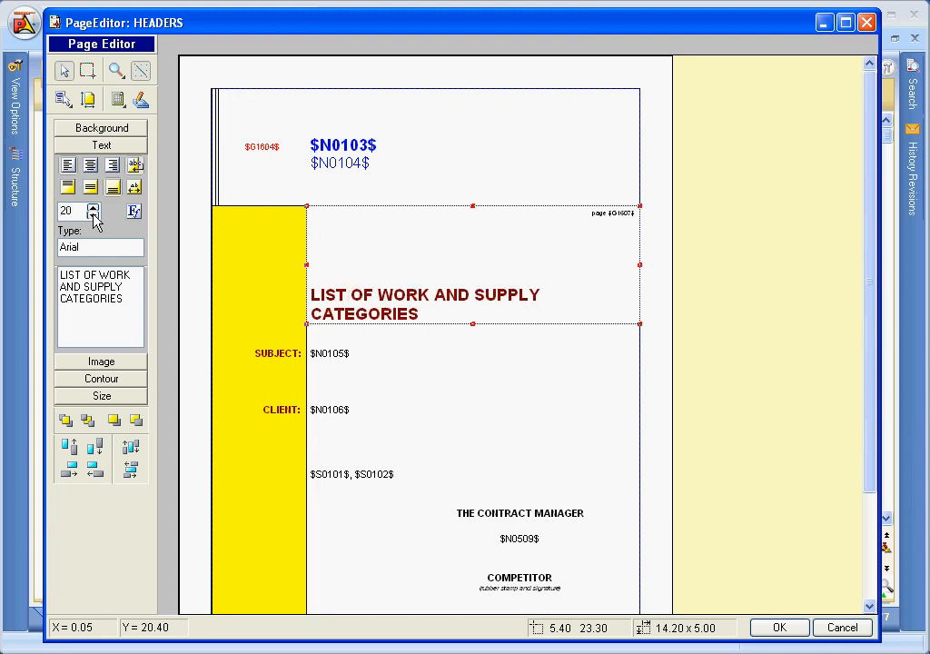
Change the font colour of the "LIST OF WORK AND SUPPLY CATEGORIES" title to Red.
left_click(135, 212)
left_click(241, 326)
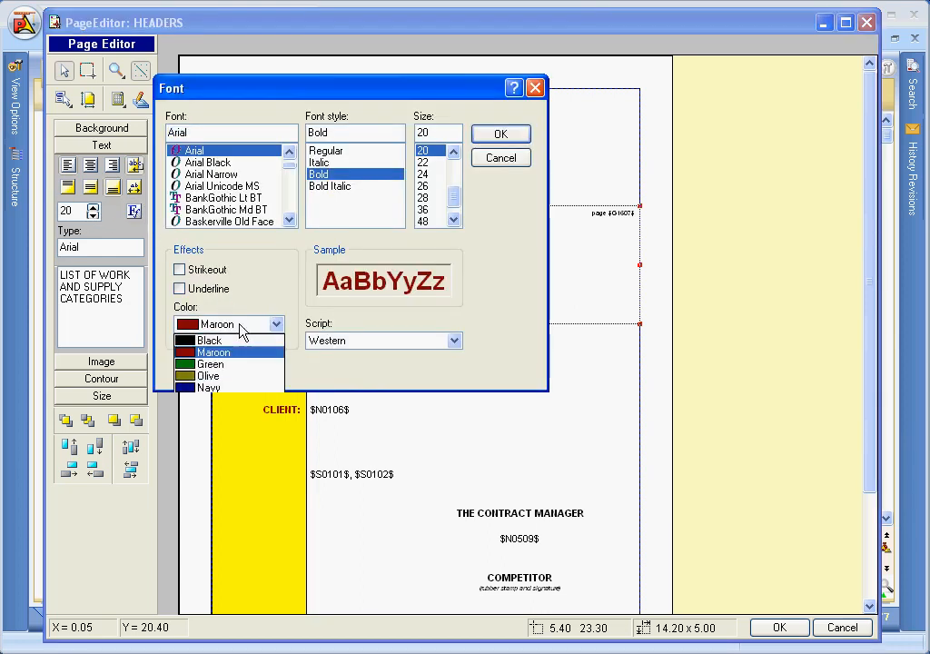
left_click(227, 448)
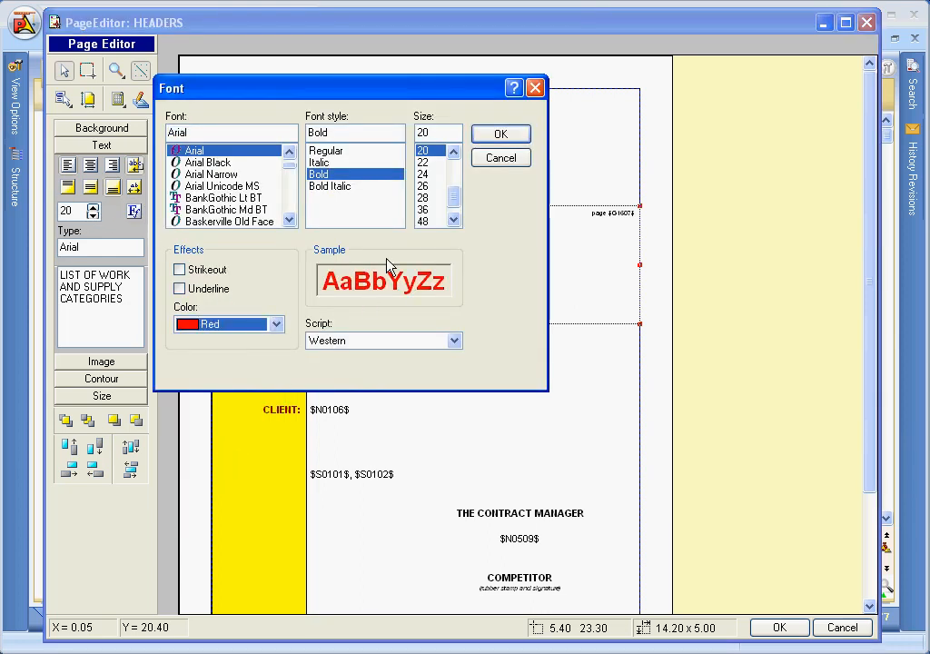
left_click(497, 136)
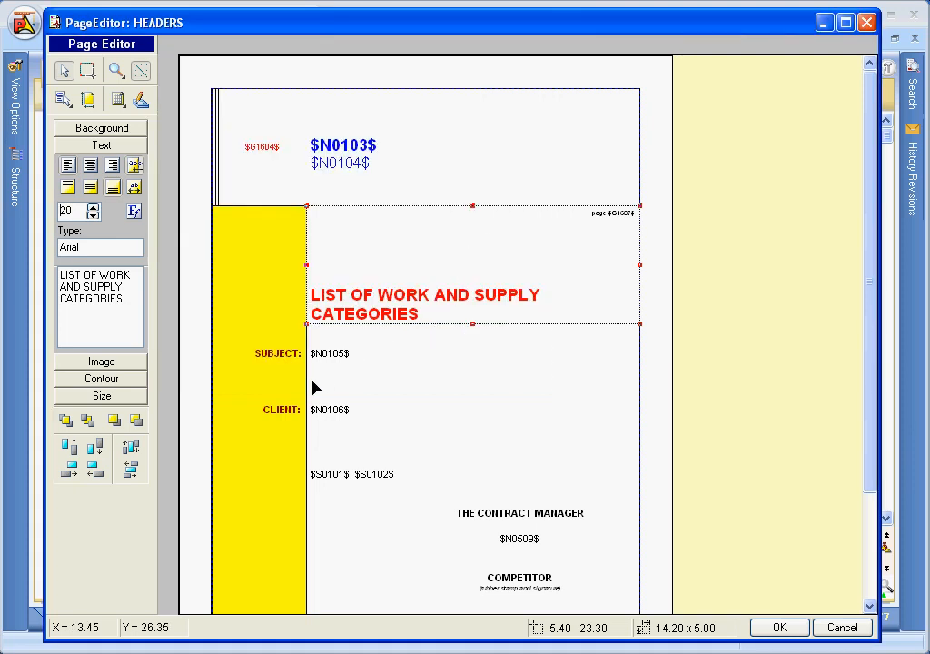
Add "PERMIT:" below the SUBJECT: label and the Permit - Number variable with index 1 below $N0105$, and save the header.
left_click(267, 361)
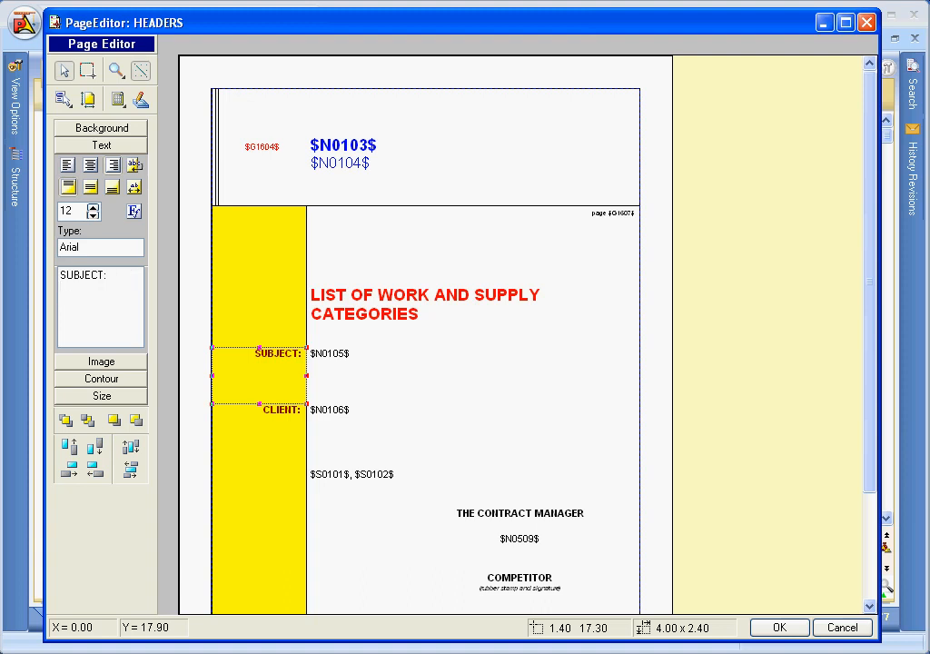
type("PERMIT:")
left_click(420, 357)
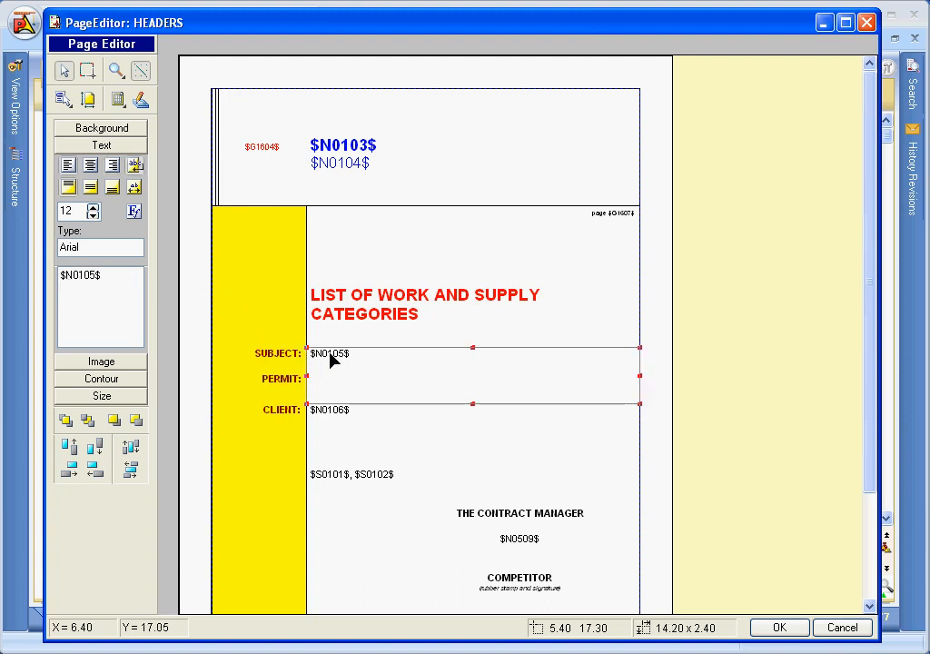
left_click(115, 280)
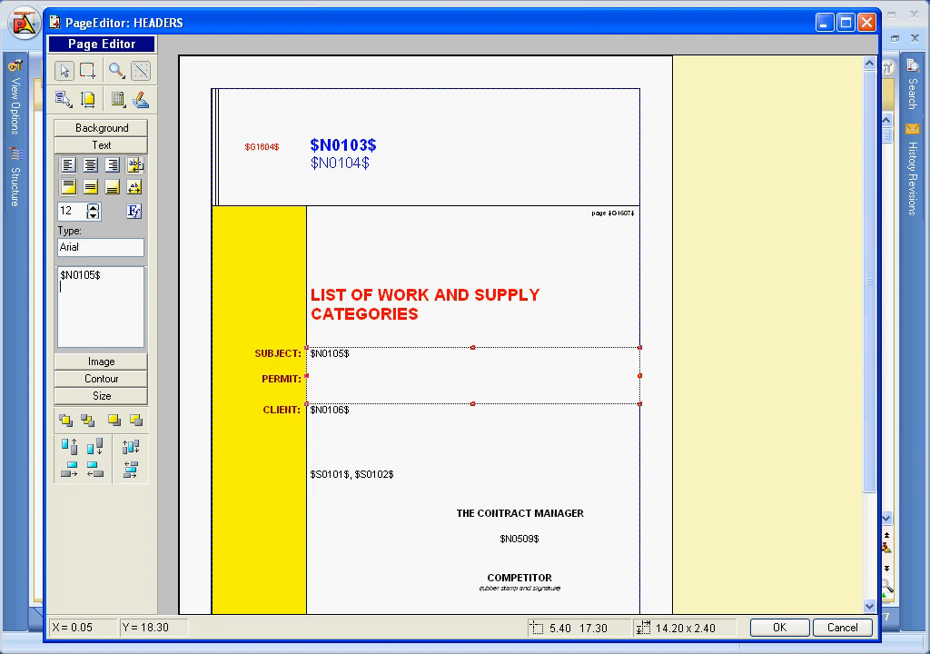
right_click(73, 301)
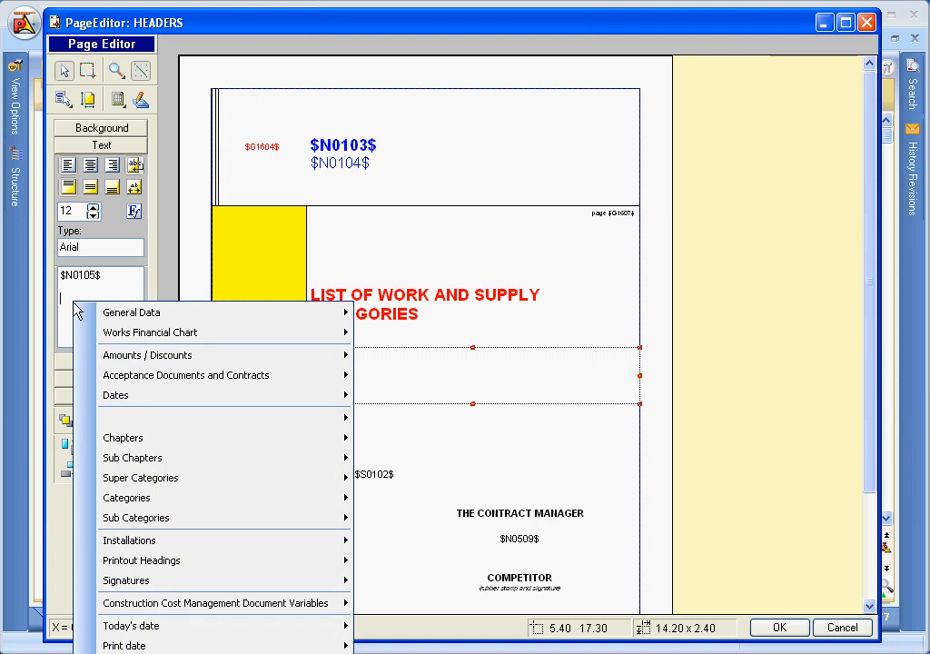
mouse_move(95, 313)
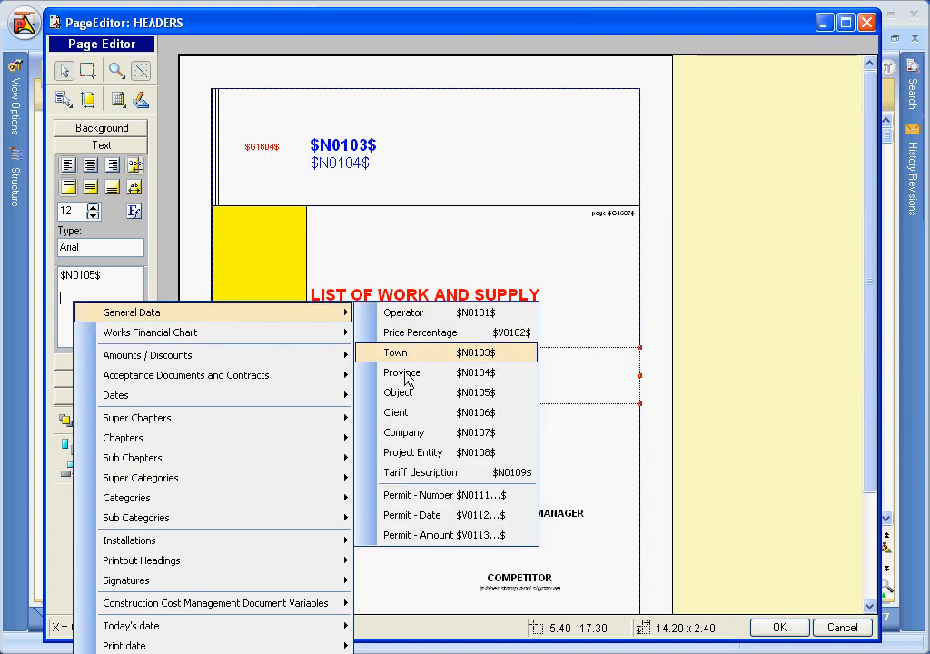
left_click(406, 495)
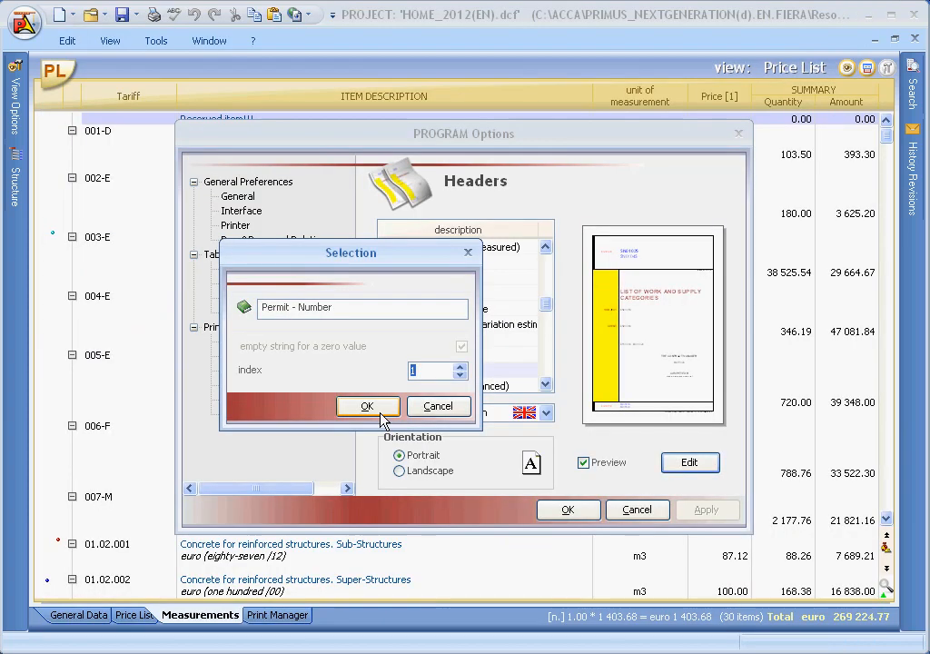
left_click(376, 414)
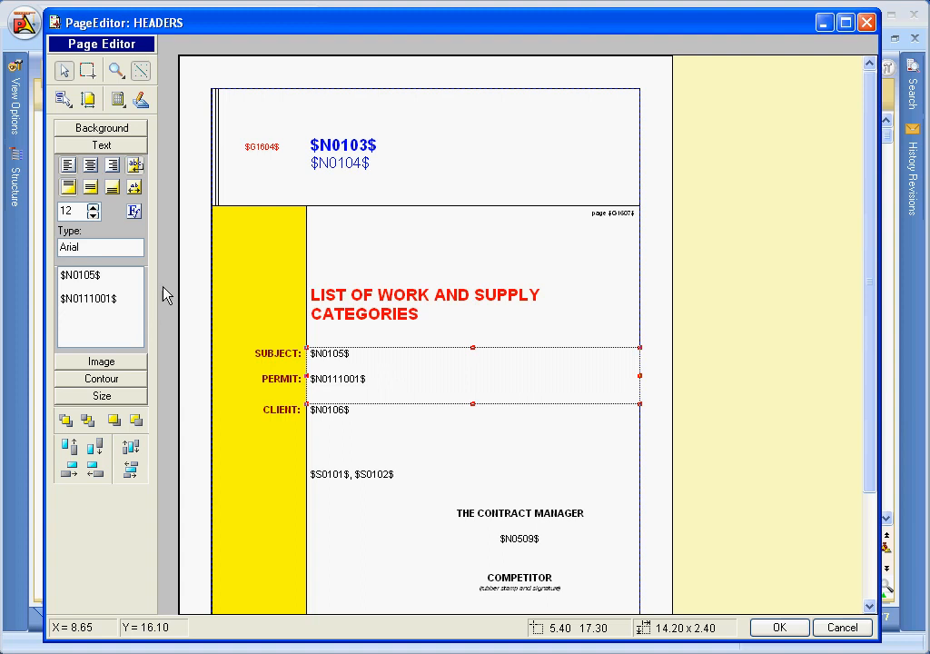
left_click(777, 627)
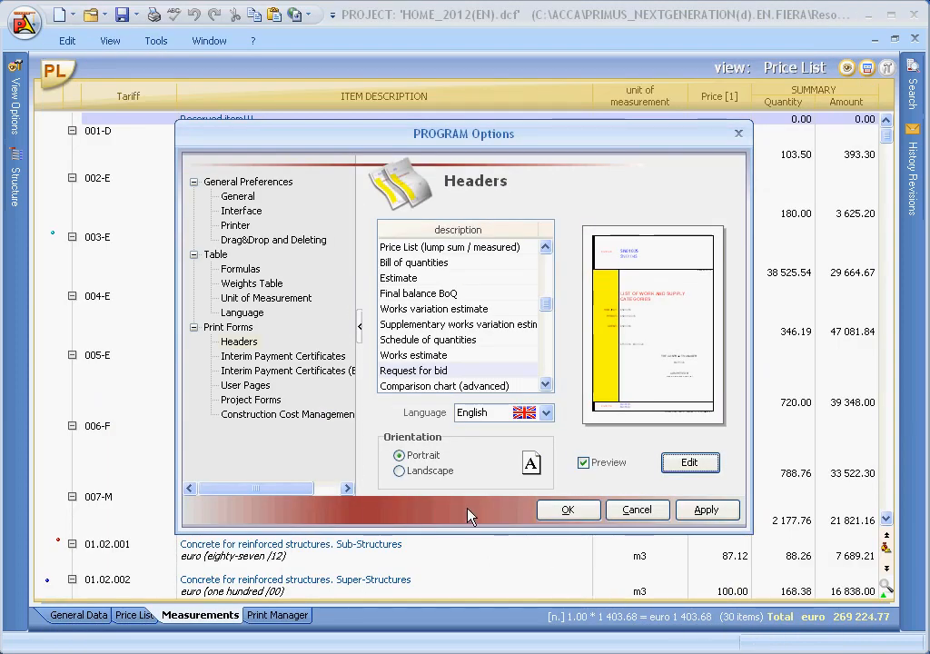
Examine the page layout of the Interim payment (standard) print form among the Interim Payment Certificates.
left_click(311, 362)
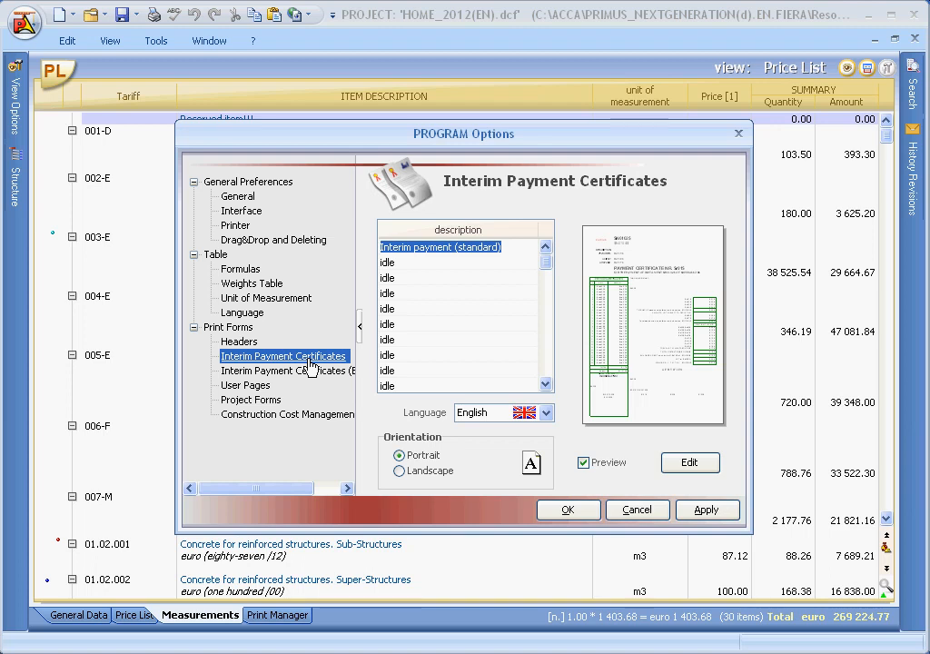
left_click(670, 468)
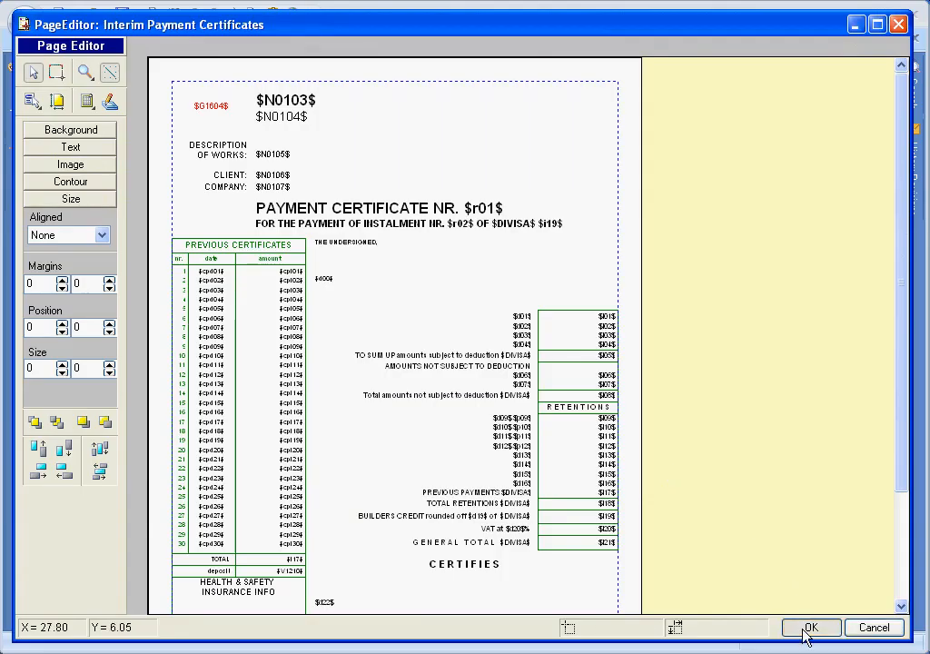
left_click(807, 635)
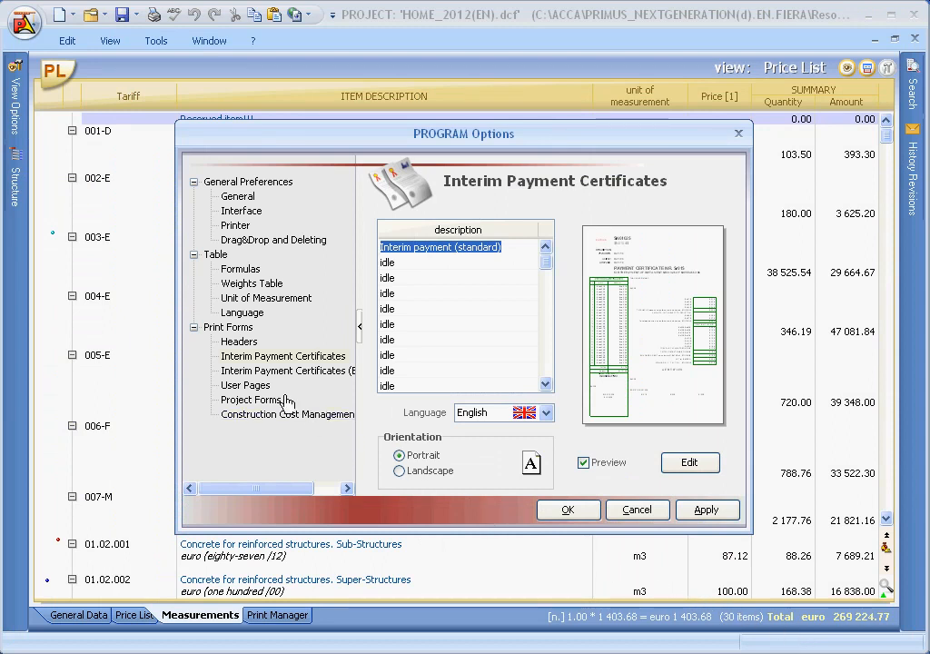
Create a new blank form in Project Forms and enlarge its editing window.
left_click(260, 402)
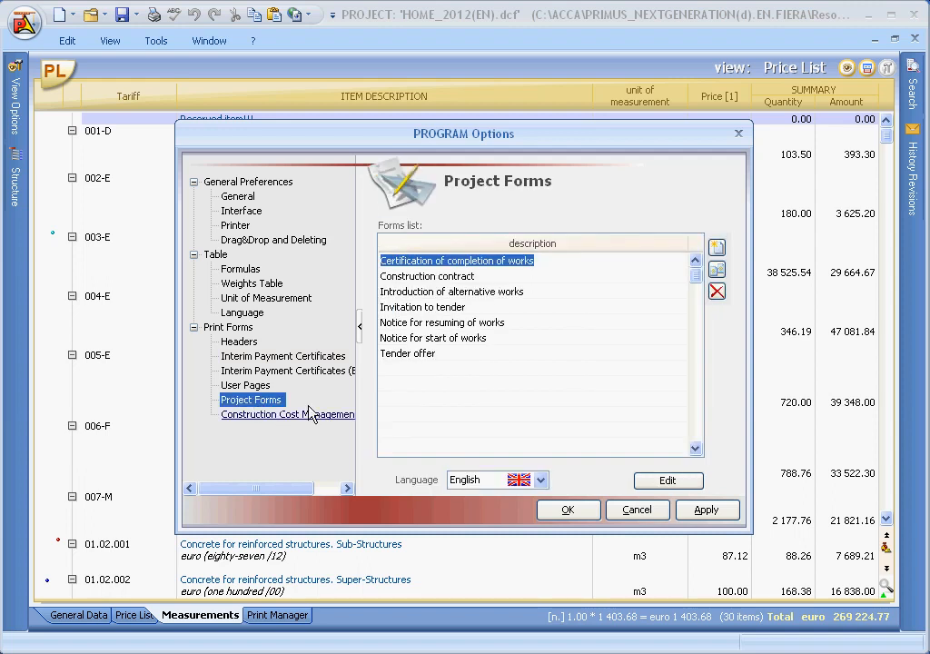
left_click(407, 354)
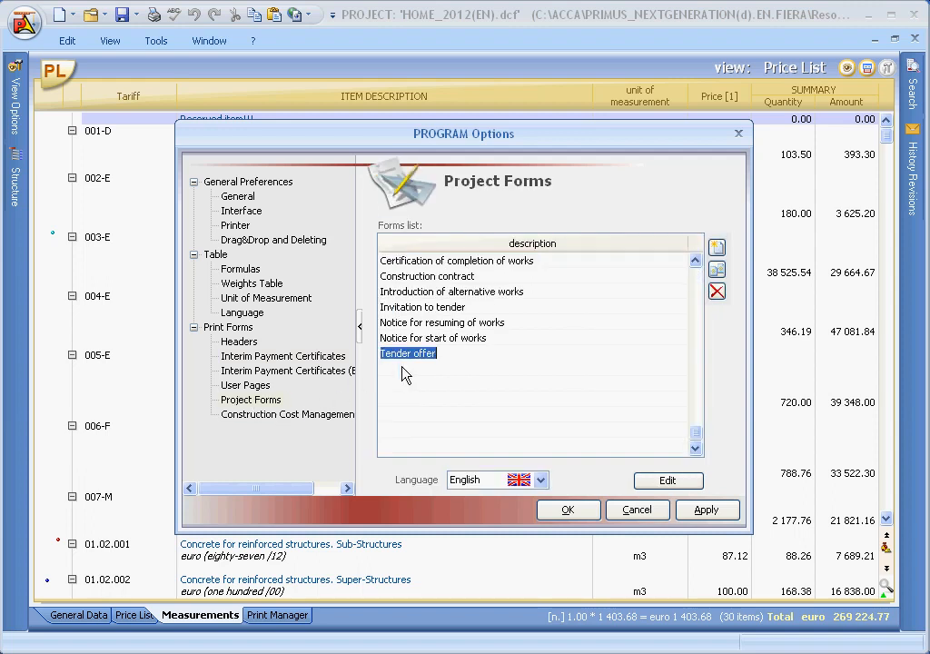
left_click(717, 248)
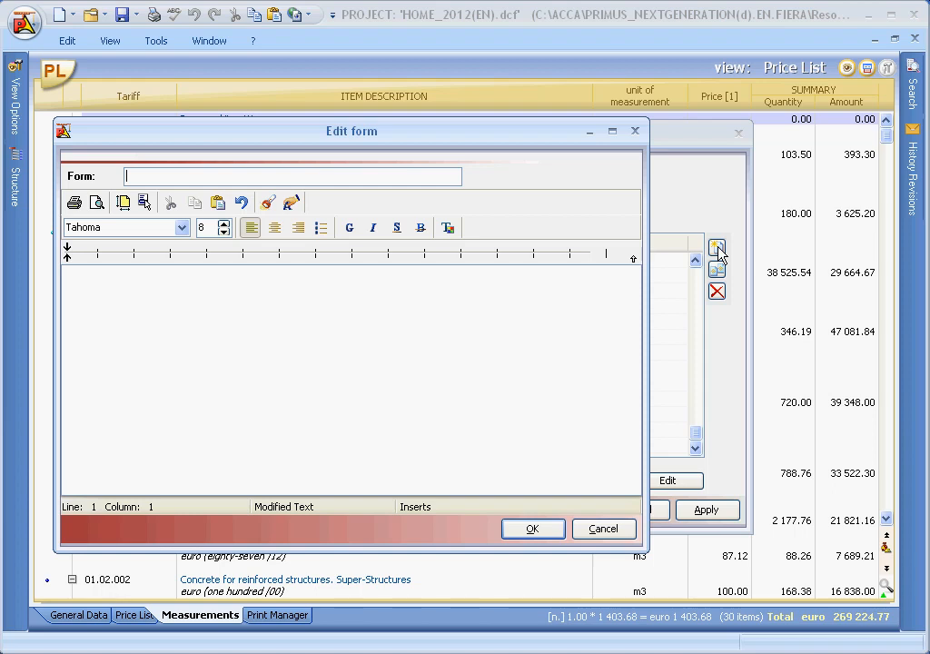
left_click_drag(645, 283, 899, 283)
left_click_drag(392, 118, 384, 15)
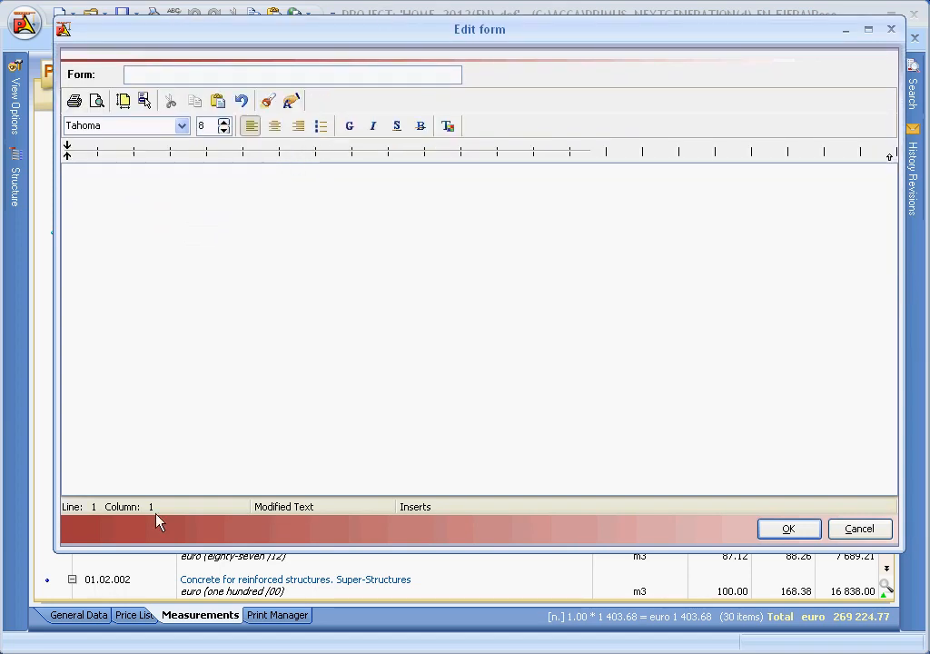
left_click_drag(155, 552, 141, 625)
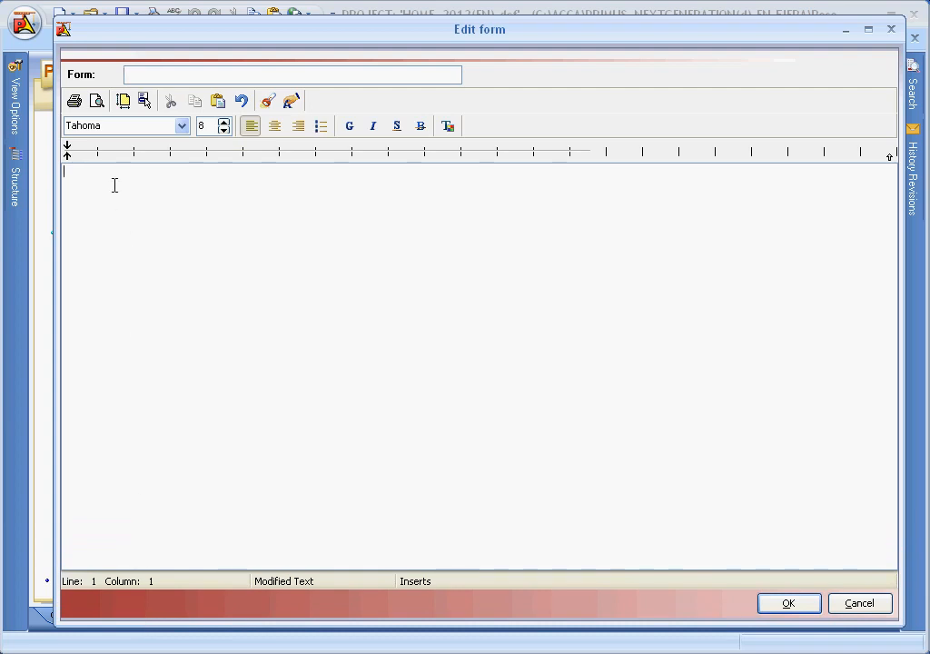
Switch to Microsoft Word, copy the entire notice of start of work text, and paste it into the new form.
key("alt+Tab")
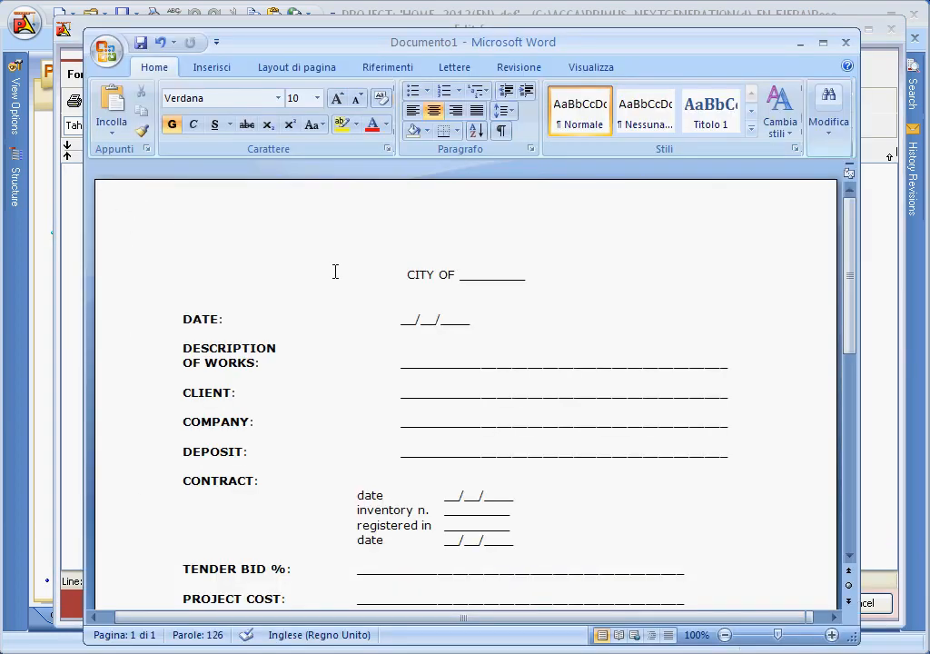
left_click_drag(398, 277, 473, 540)
key("ctrl+c")
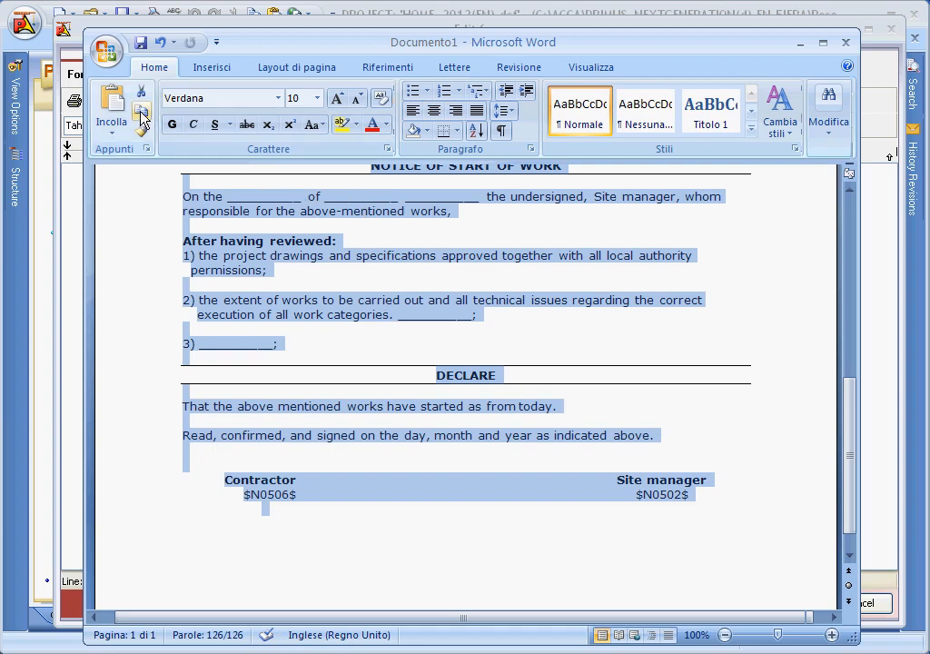
left_click(141, 114)
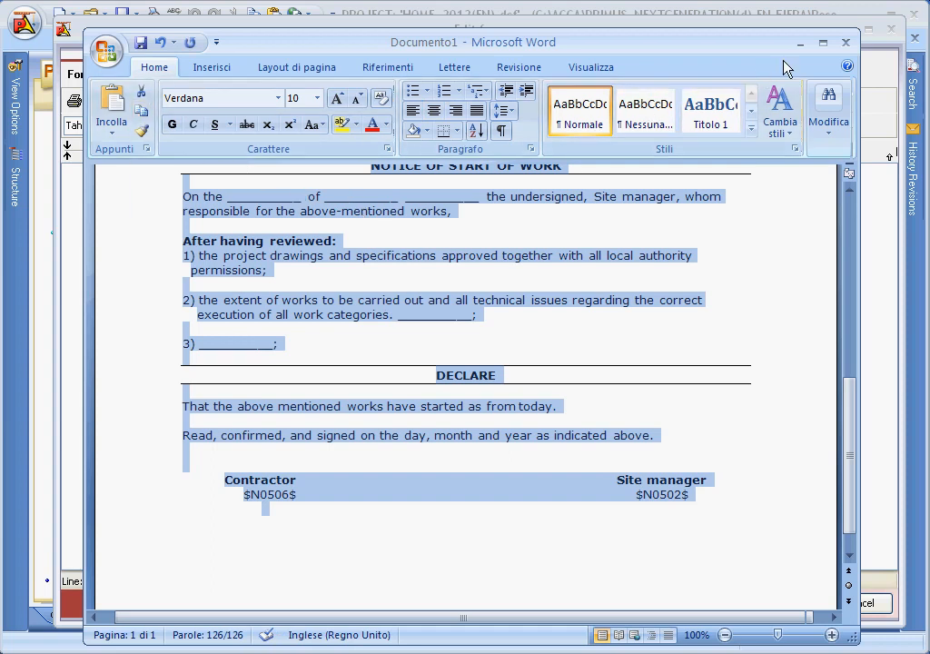
left_click(846, 44)
key("ctrl+v")
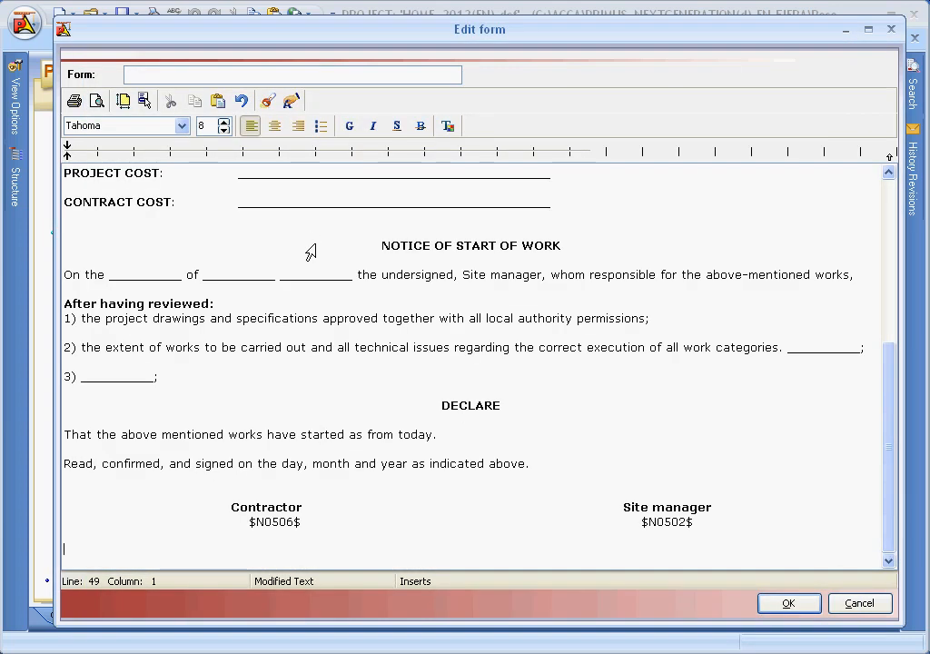
Replace the "CITY OF" heading and its blank line with the General Data variable Town ($N0103$).
key("ctrl+Home")
left_click_drag(412, 173, 533, 173)
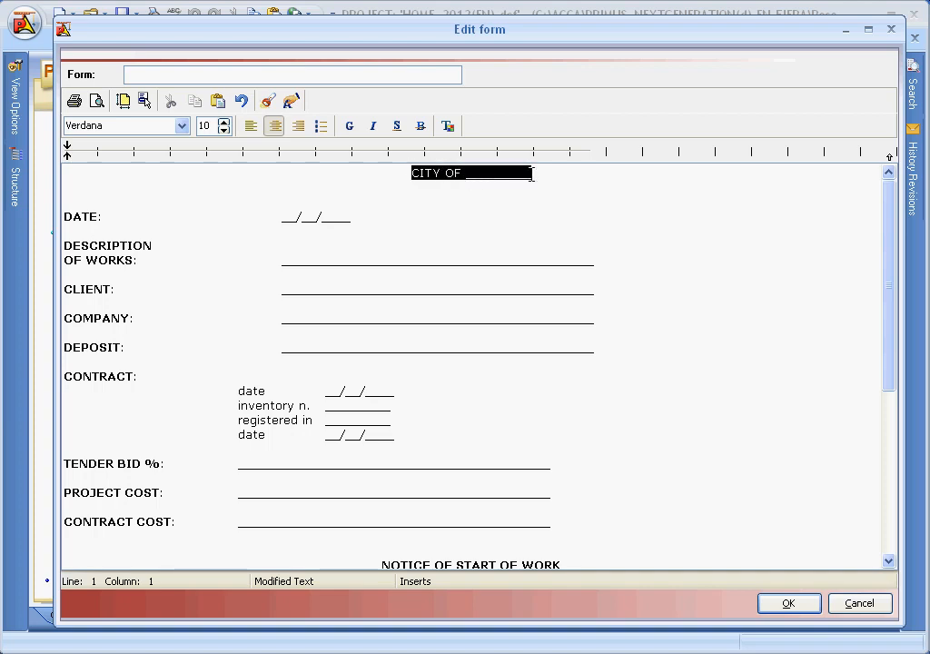
left_click(294, 106)
left_click(596, 162)
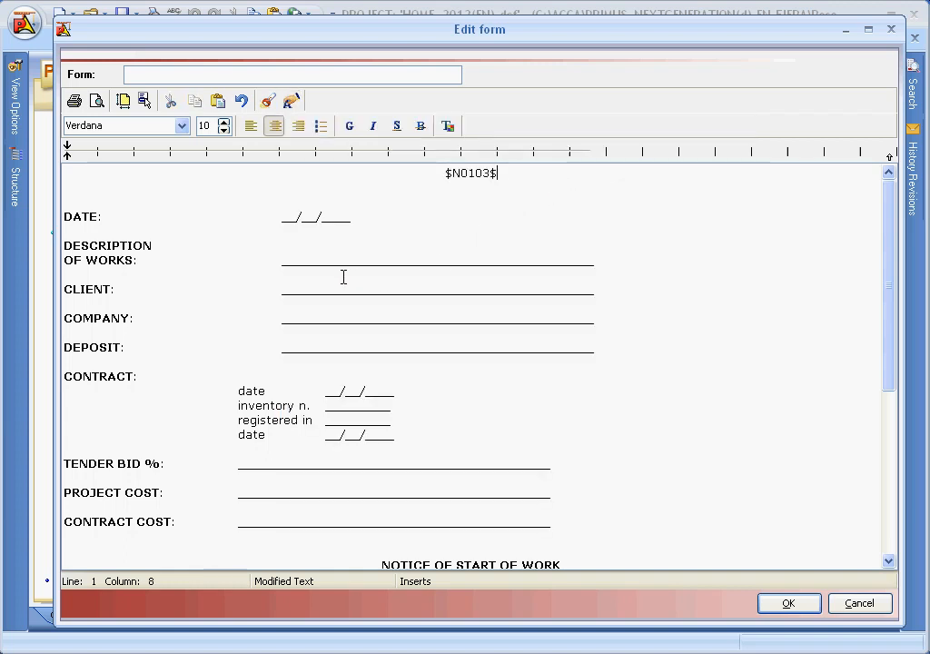
Replace the blank line beside COMPANY: with the General Data variable Company ($N0107$).
double_click(282, 319)
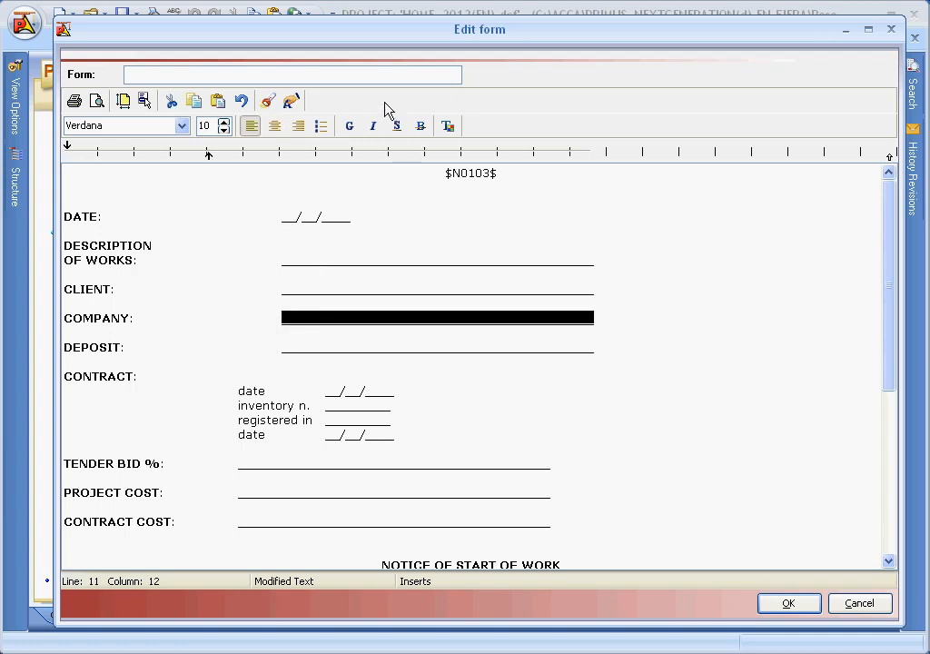
left_click(290, 100)
mouse_move(422, 124)
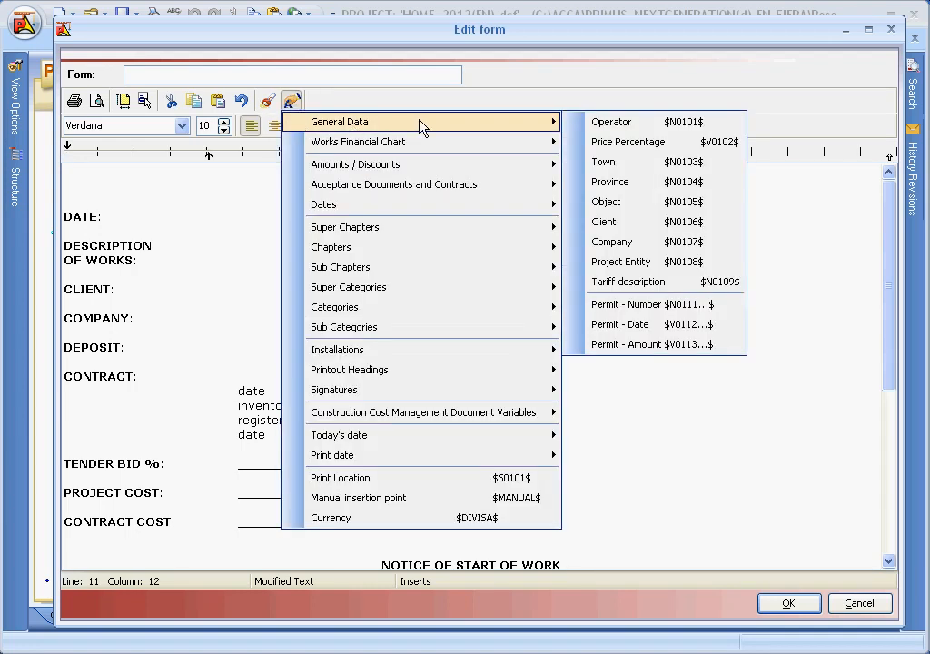
left_click(592, 242)
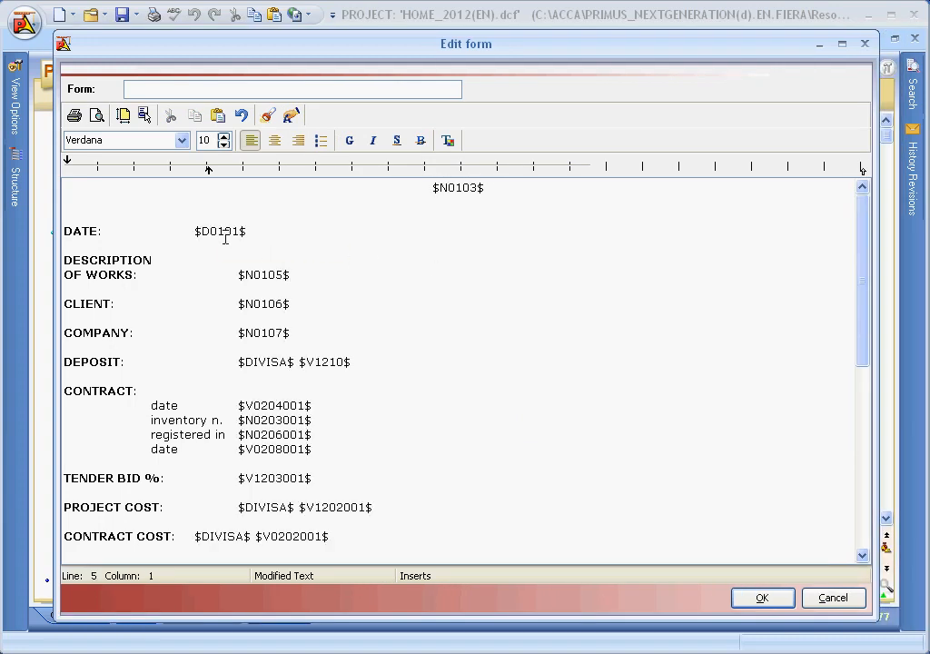
Examine the General Data and Amounts / Discounts variables available for the form, and save the new project form.
mouse_move(220, 232)
left_click(290, 117)
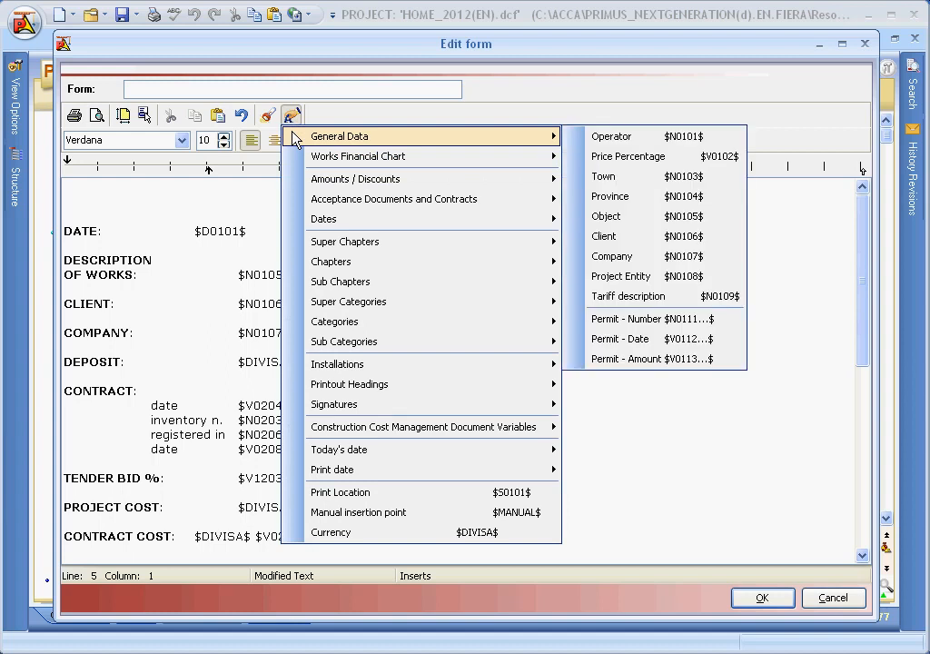
mouse_move(295, 159)
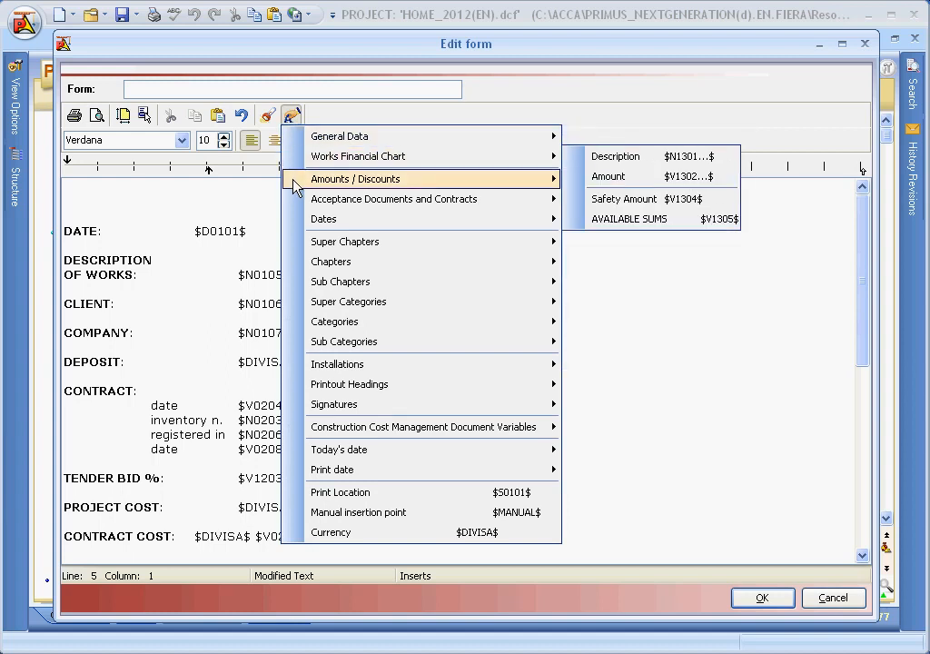
mouse_move(293, 184)
key("Escape")
key("Escape")
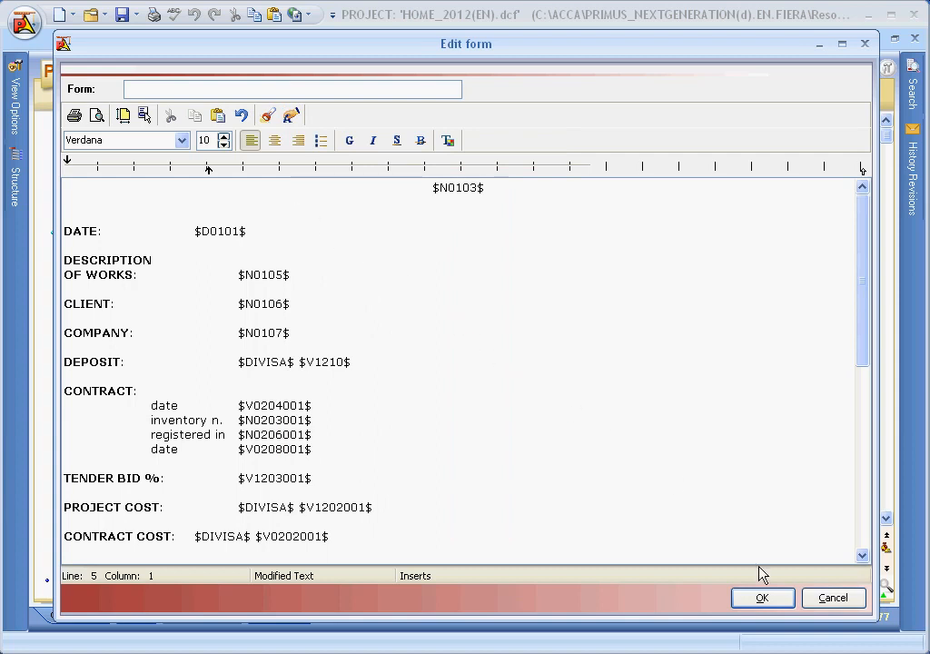
left_click(763, 598)
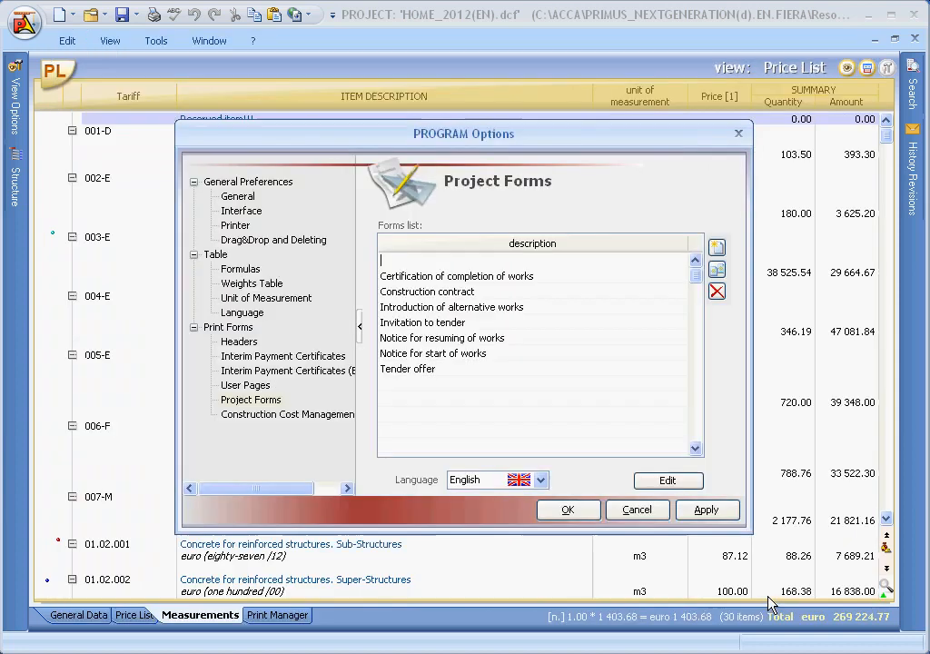
Name the new project form "My template" and apply the program options.
left_click(404, 265)
type("My ")
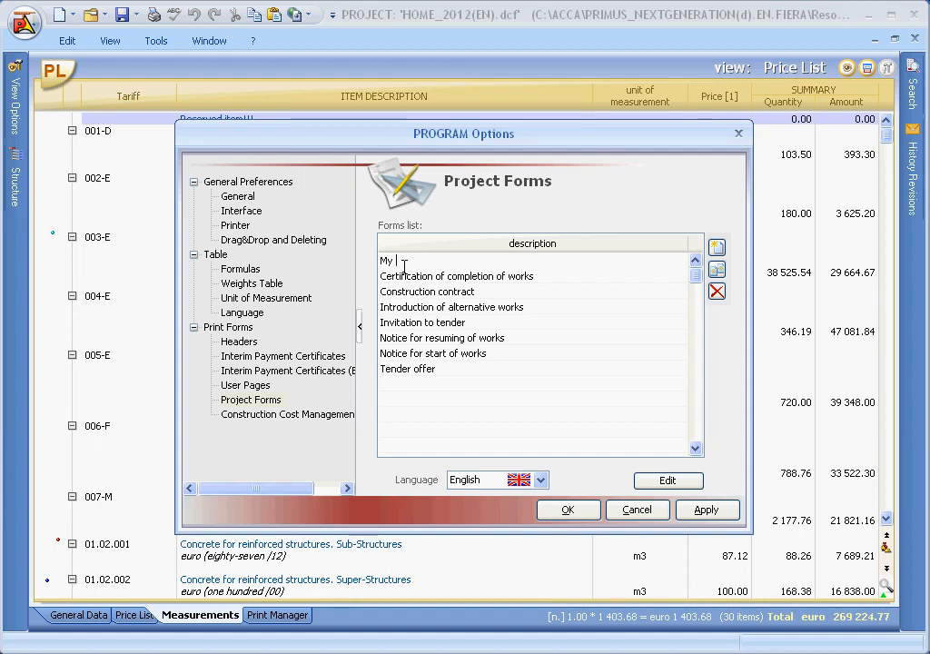
type("template")
left_click(409, 291)
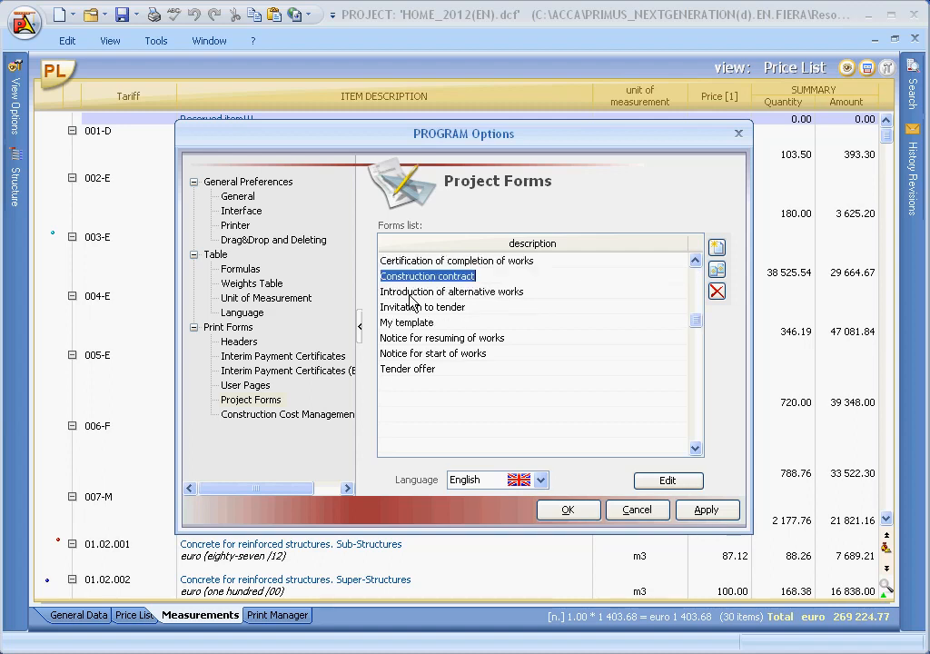
left_click(402, 325)
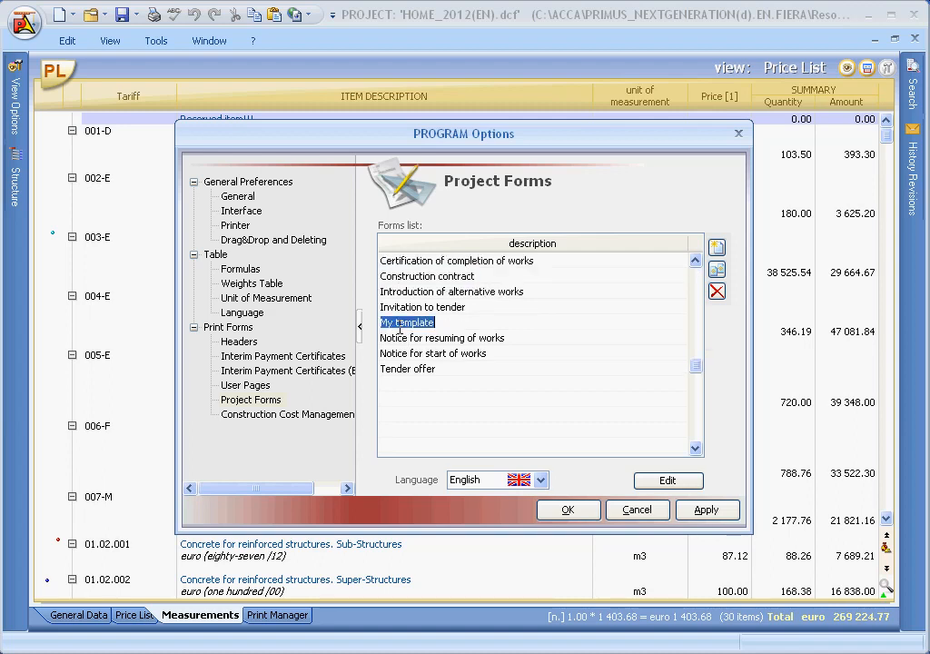
left_click(563, 510)
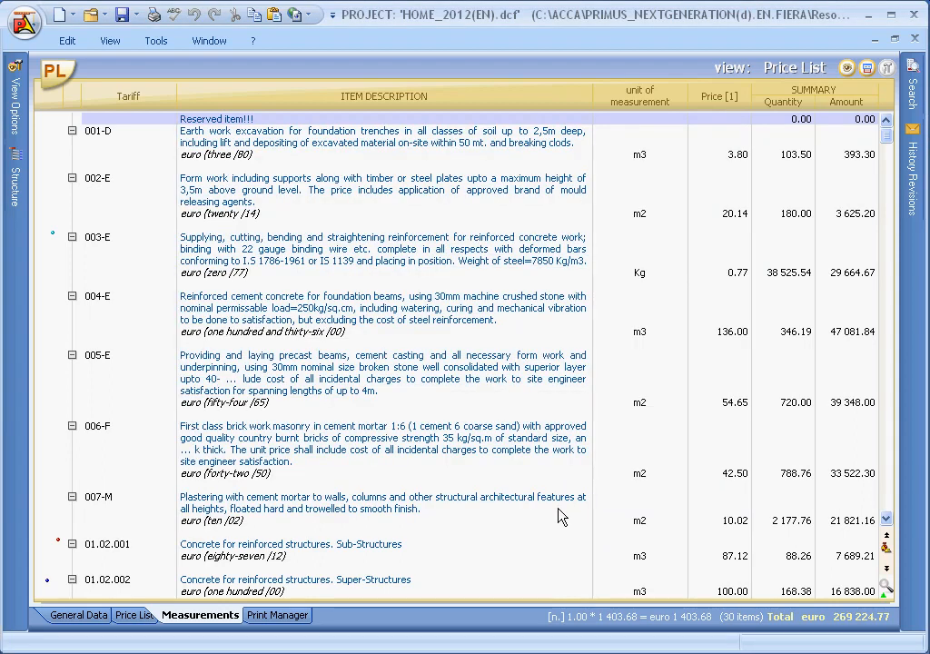
Open the Print Manager and add a new Request for Proposal print under Project.
left_click(277, 615)
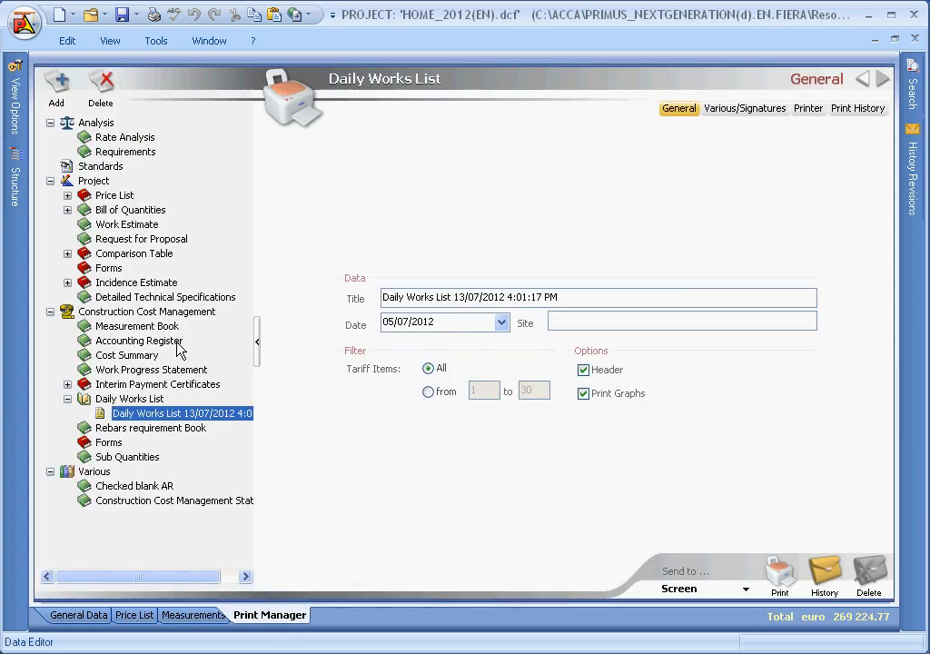
left_click(119, 241)
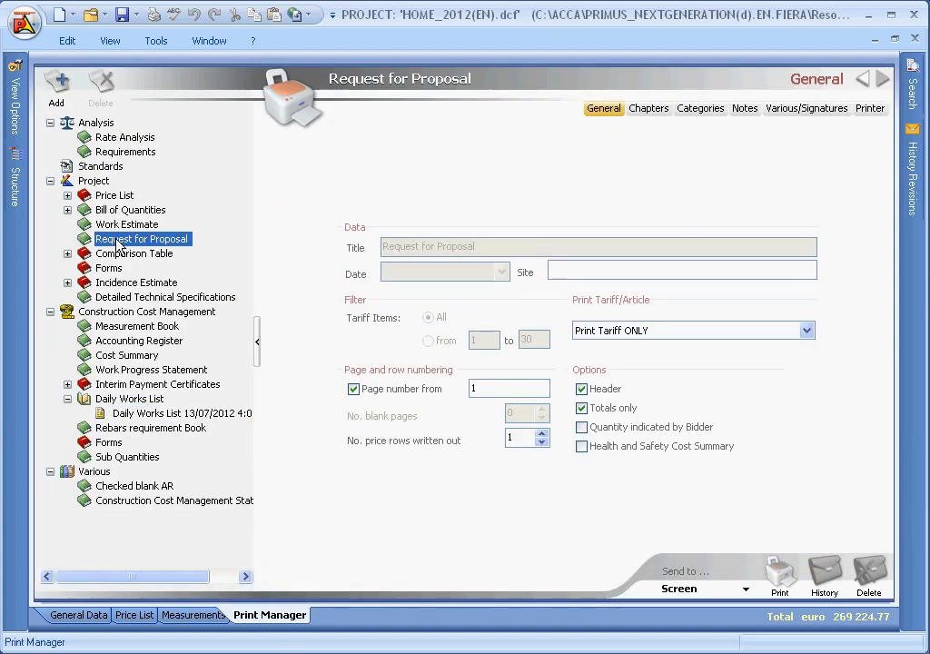
right_click(119, 243)
left_click(131, 257)
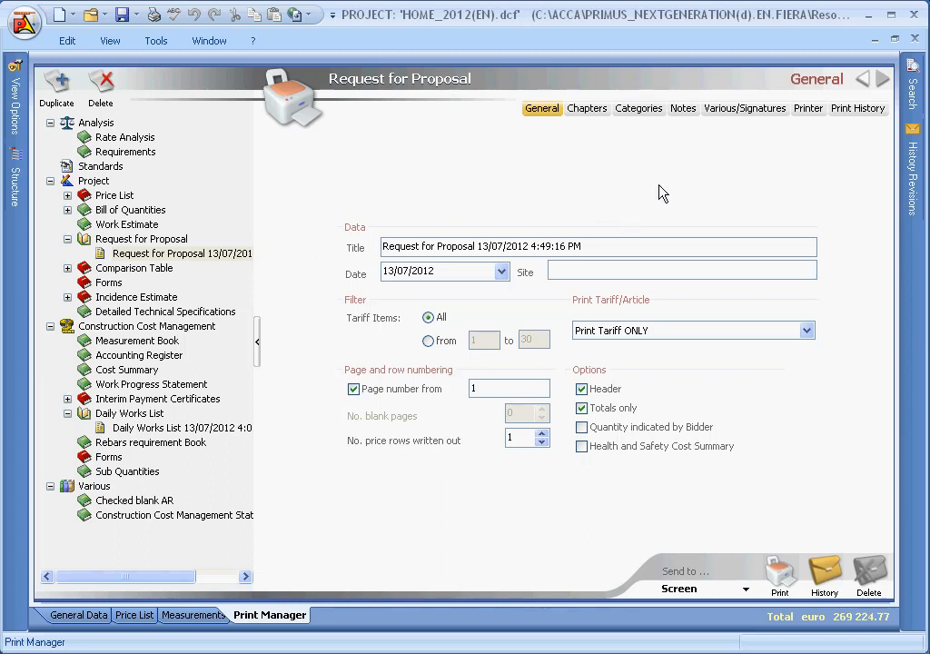
Disable the Header option for the Request for Proposal and add User Header 2 as its user front page.
left_click(581, 389)
left_click(718, 111)
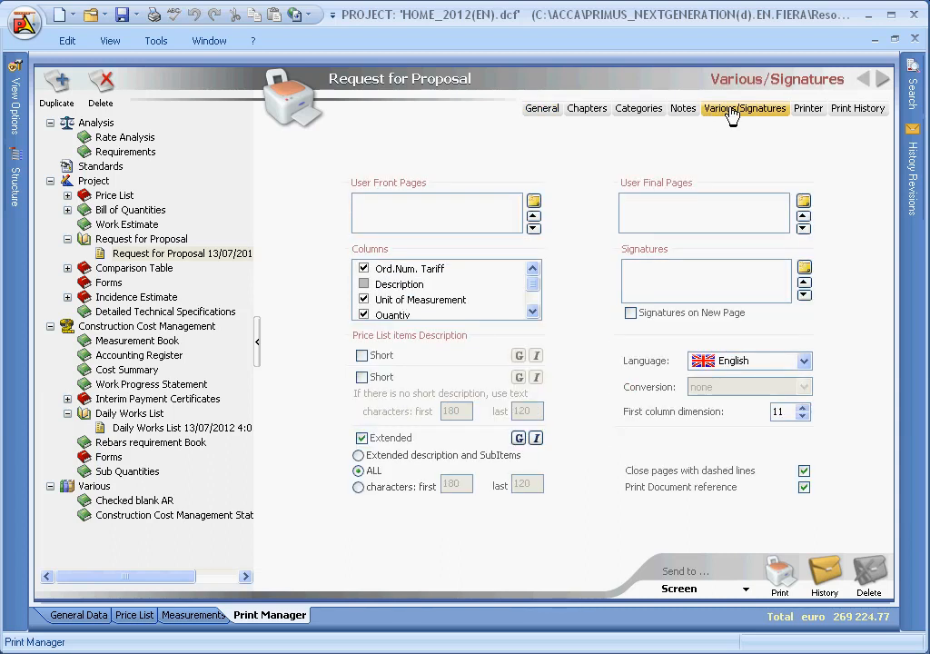
left_click(534, 201)
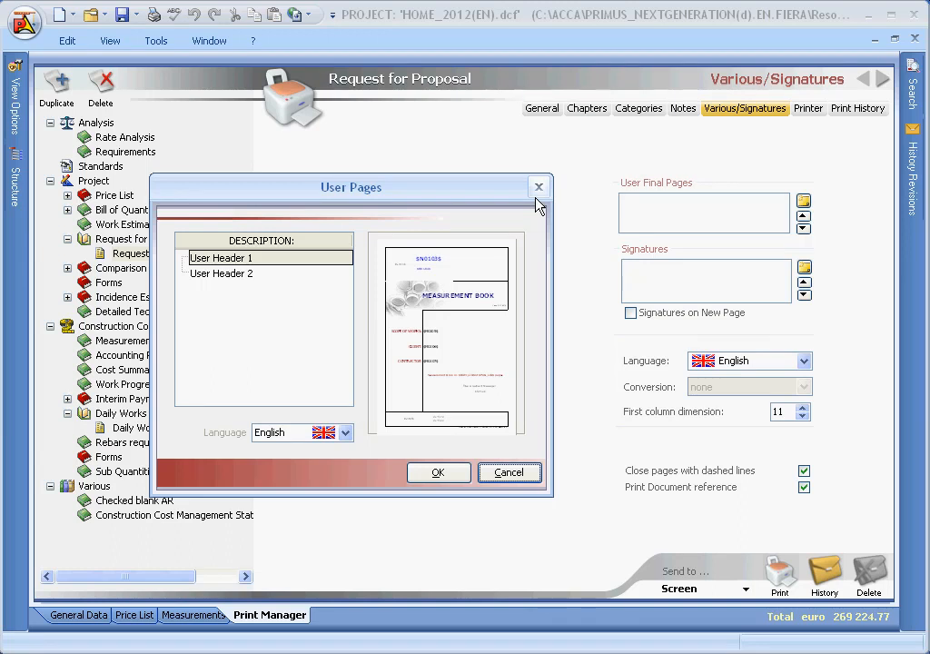
left_click(245, 275)
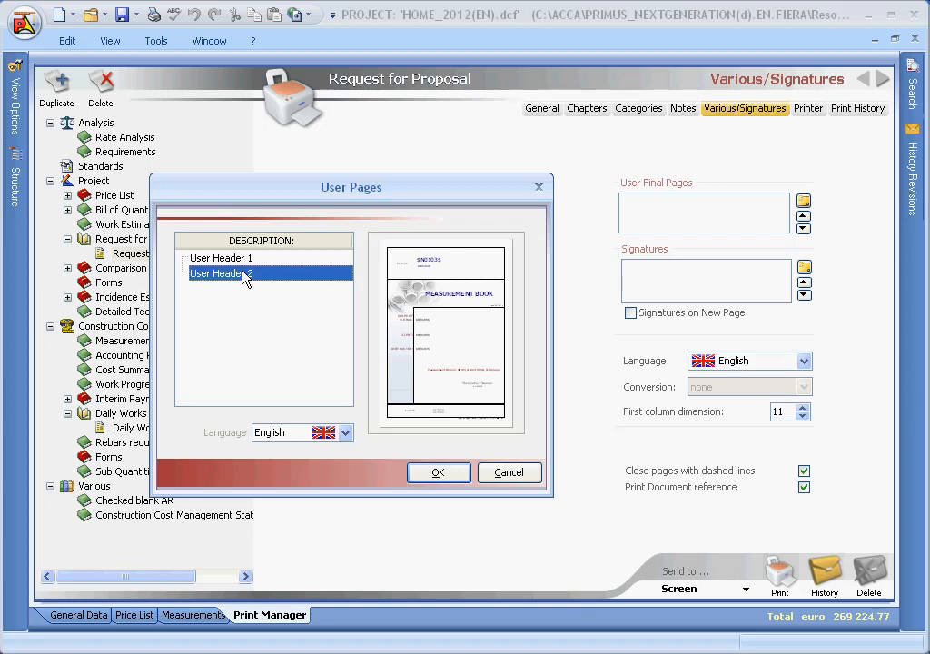
left_click(435, 474)
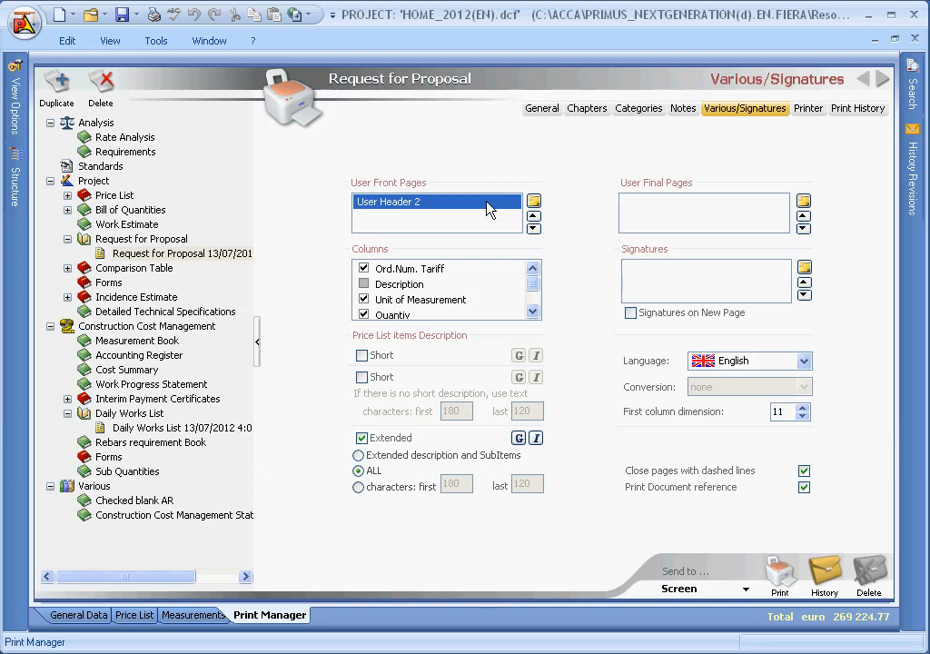
Remove User Header 2 from the user front pages and re-enable the Header option.
key("Delete")
left_click(542, 111)
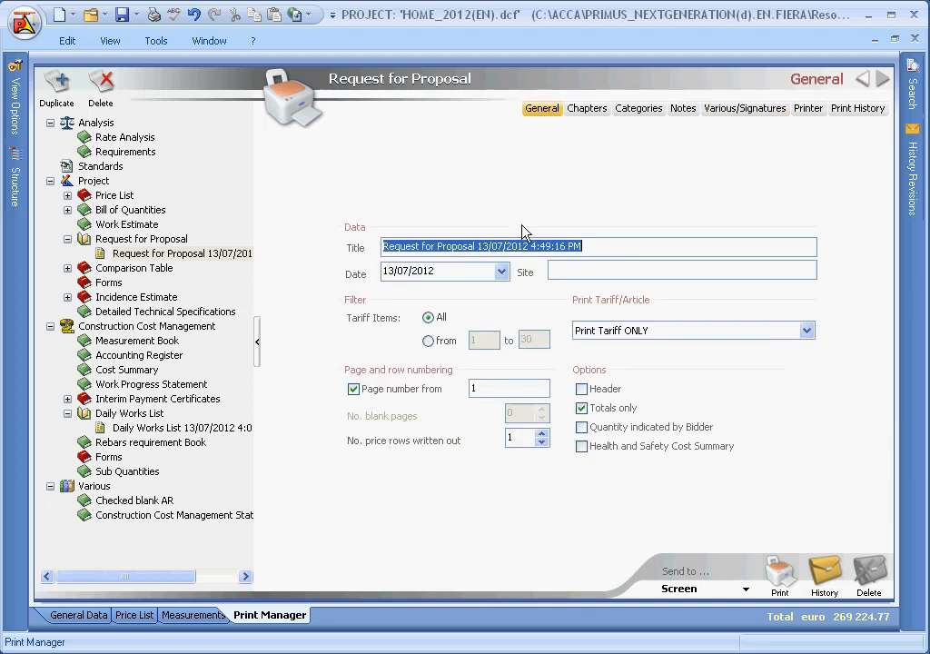
left_click(582, 389)
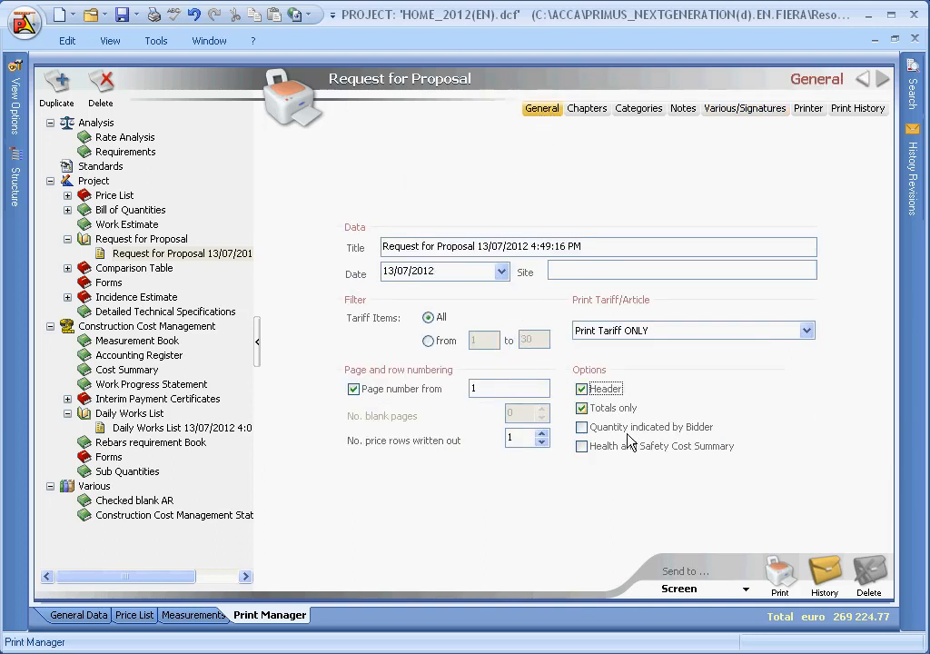
Preview the Request for Proposal on screen to check its header page, and close the preview.
left_click(780, 590)
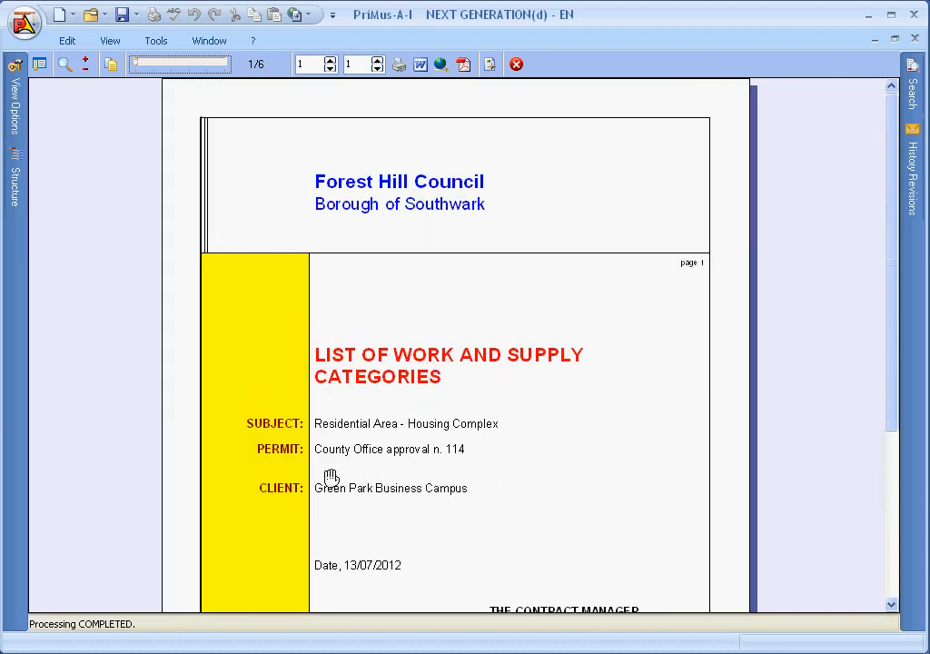
left_click(517, 65)
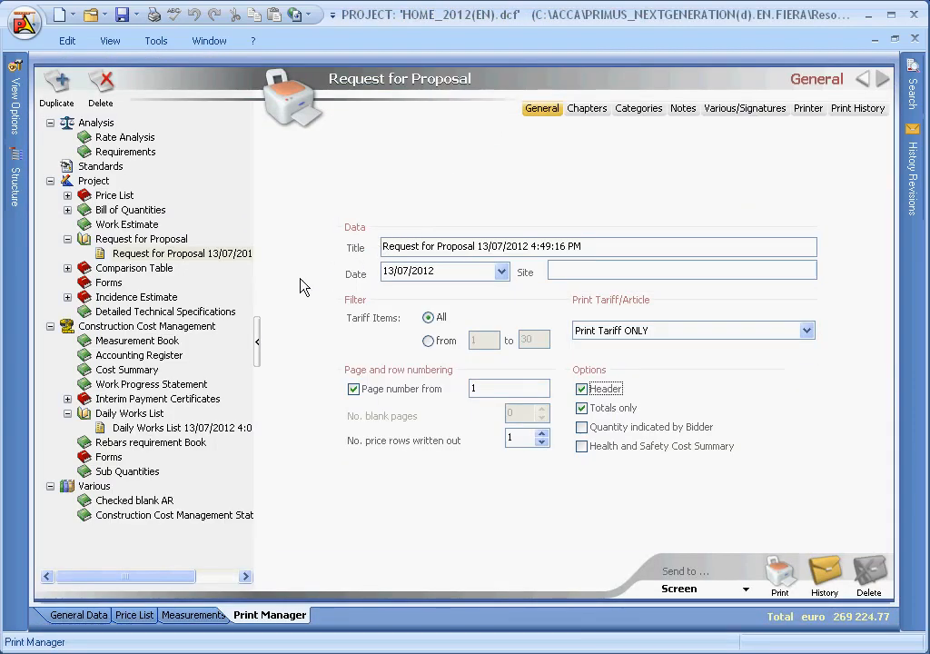
Add a new Forms print under Project and load the English "My template" project form into it.
left_click(111, 285)
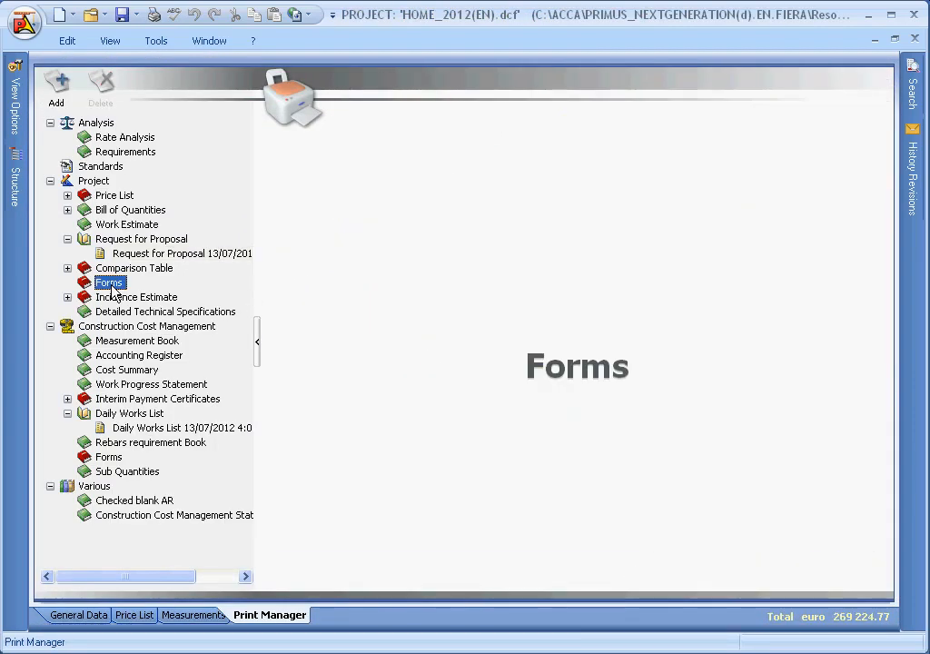
right_click(111, 289)
left_click(123, 304)
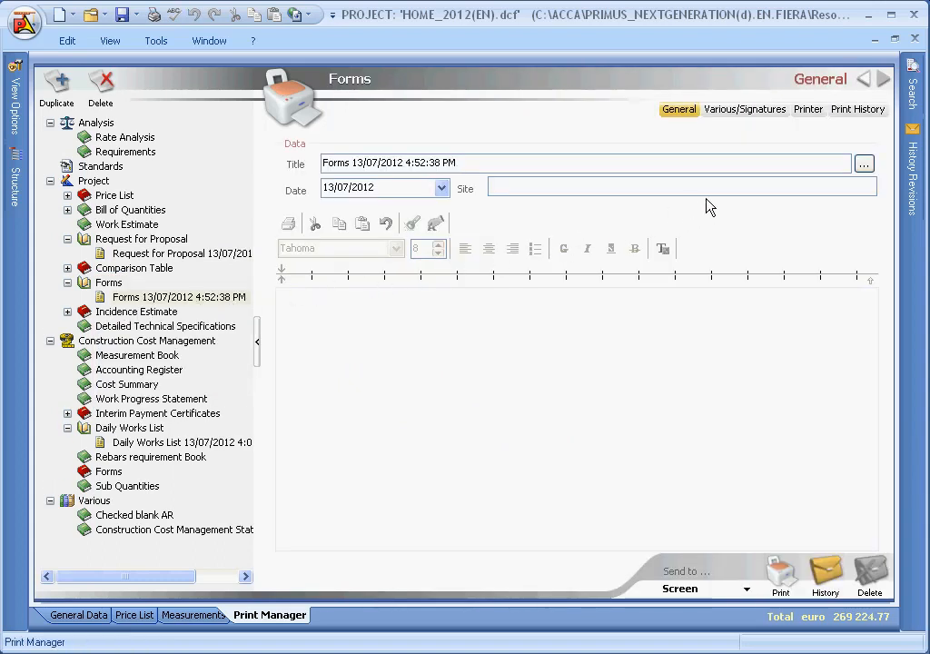
left_click(863, 164)
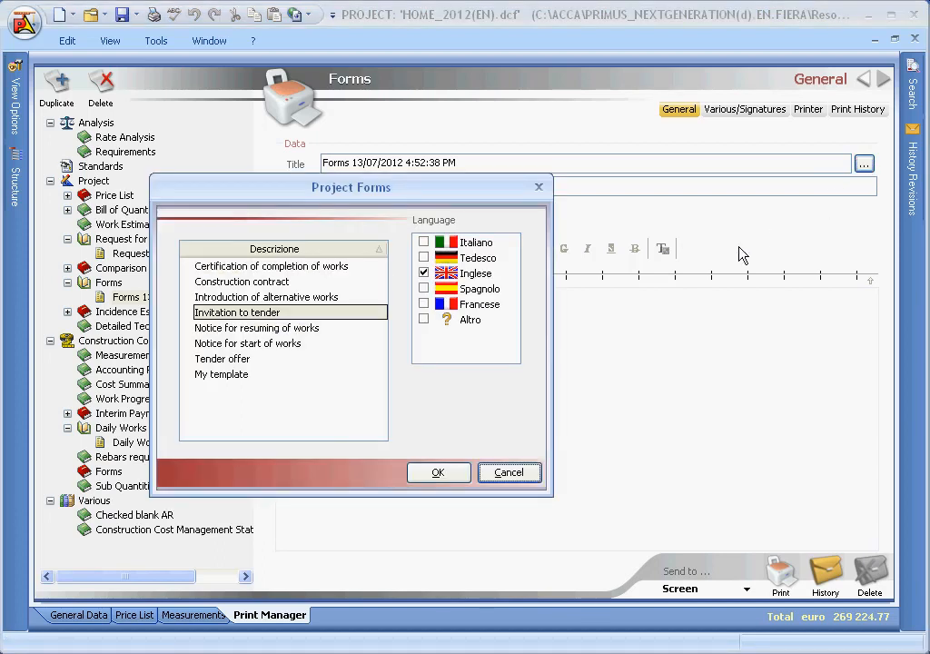
left_click(227, 375)
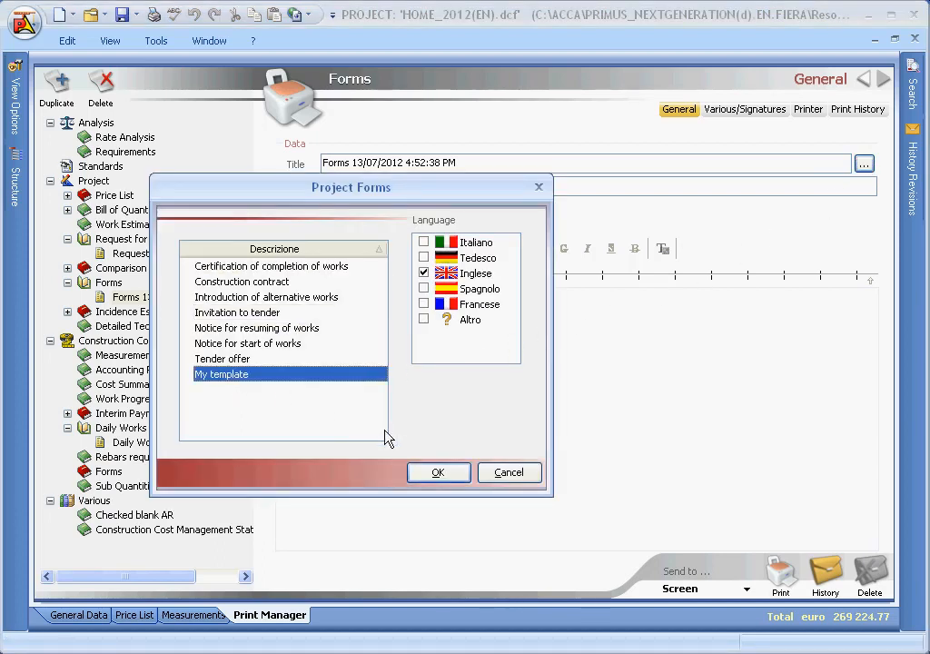
left_click(425, 472)
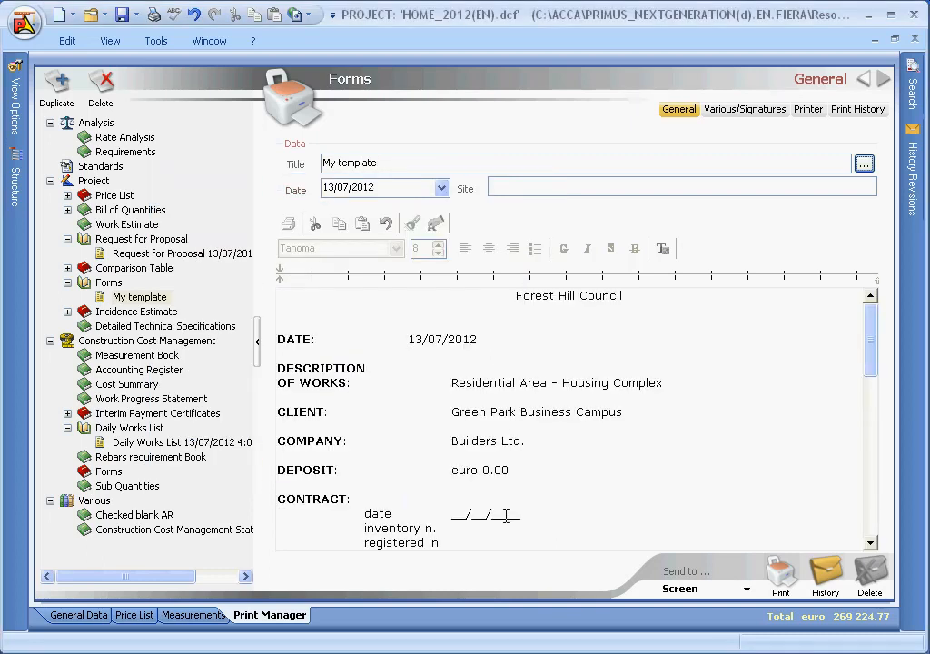
Review the filled-in My template text down to the signatures and send the form to an on-screen print.
left_click(870, 543)
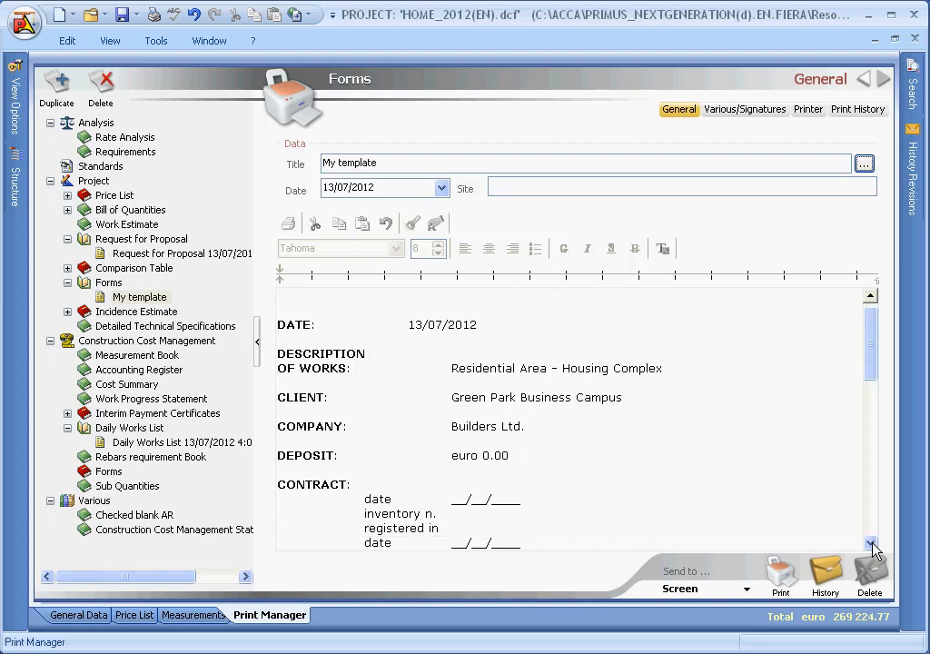
left_click(872, 543)
left_click(872, 543)
left_click(872, 543)
left_click(872, 543)
left_click(872, 543)
left_click(872, 543)
left_click(872, 543)
left_click(872, 543)
left_click(871, 543)
left_click(872, 543)
left_click(872, 543)
left_click(872, 543)
left_click(872, 543)
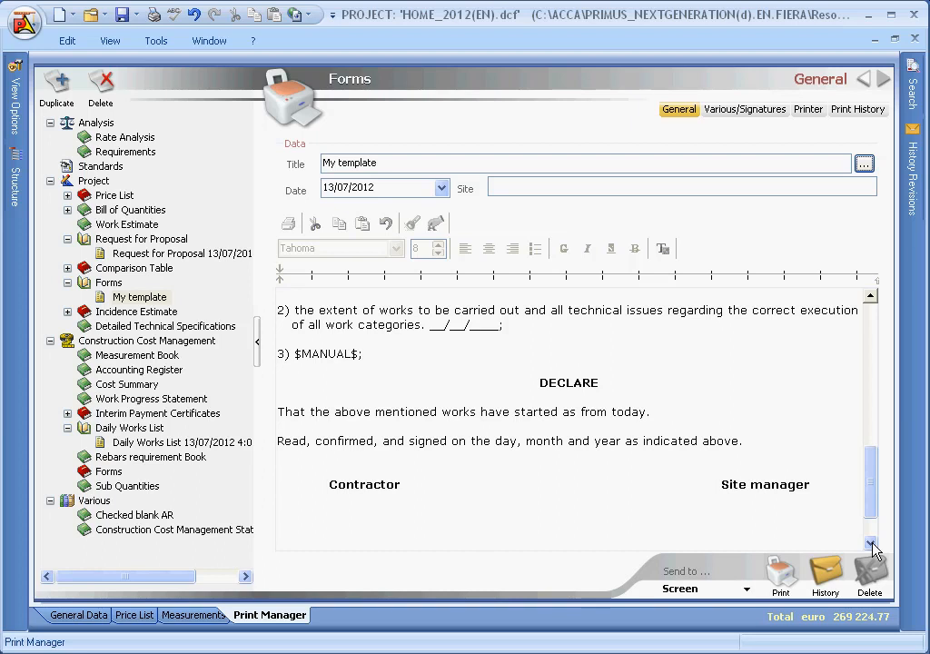
left_click(783, 576)
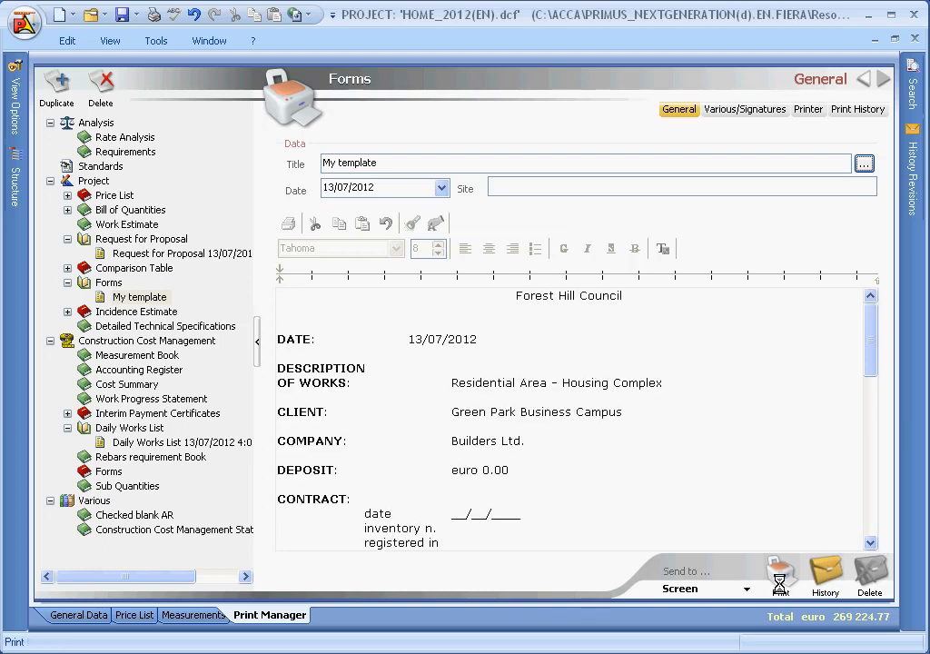